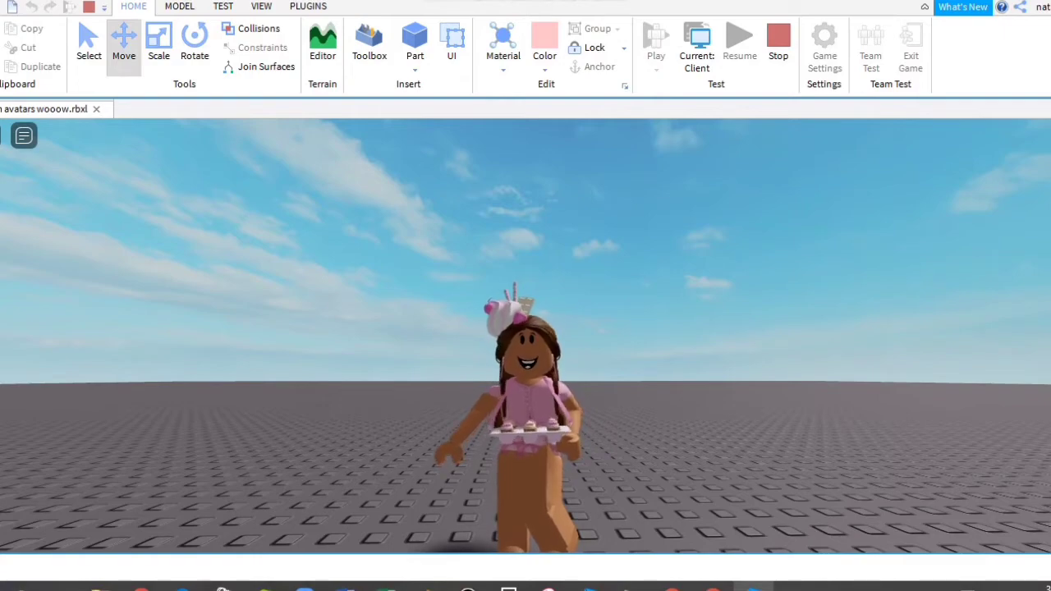
# Step: Look over the finished girl and boy custom avatars in the running test from different distances and angles
pyautogui.scroll(-3, 853, 302)
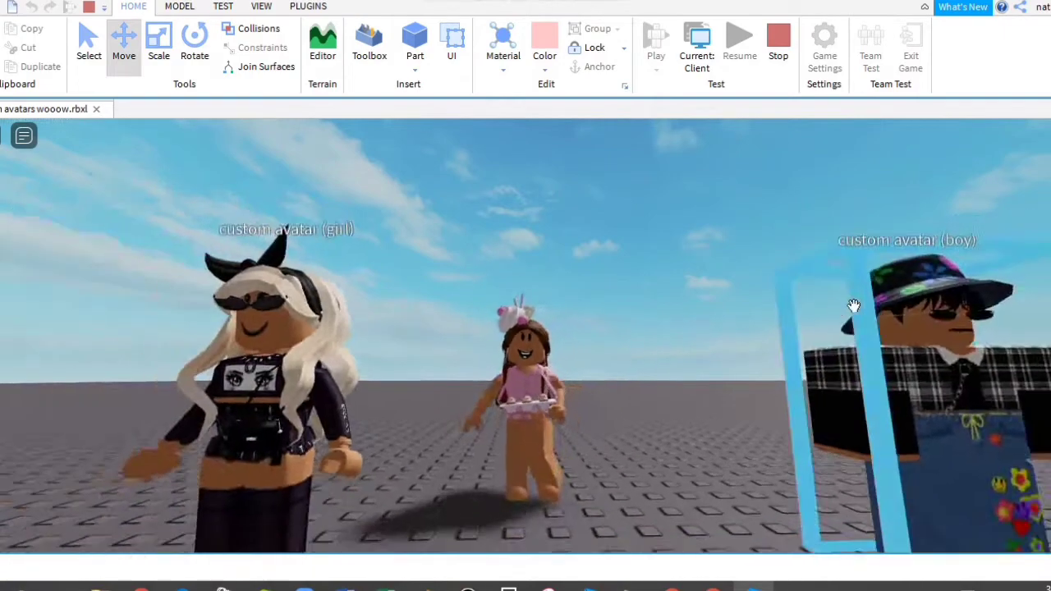
pyautogui.scroll(-2, 851, 311)
pyautogui.scroll(2, 876, 308)
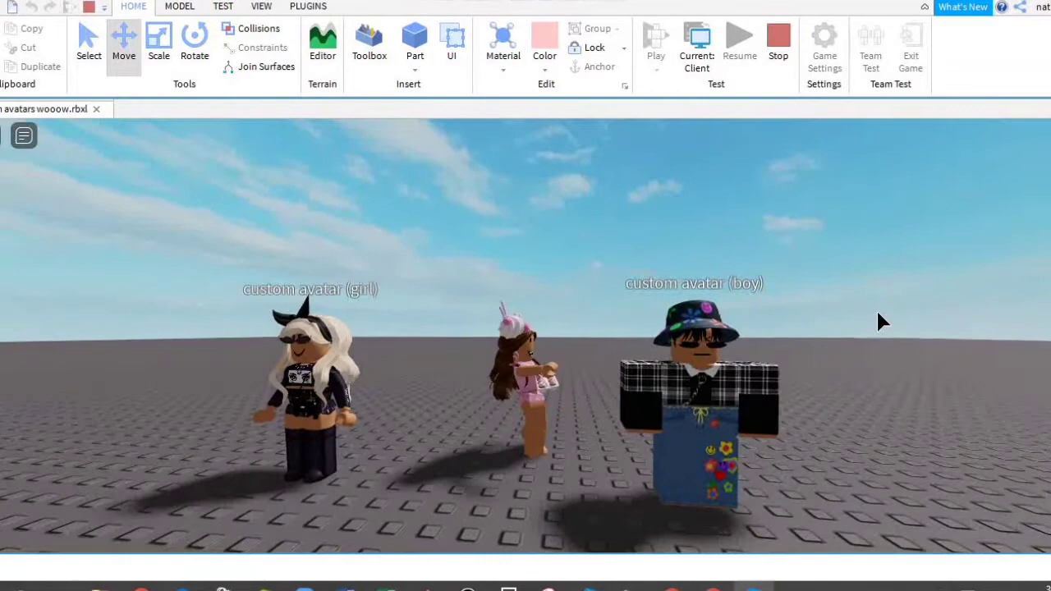
pyautogui.press('a')
pyautogui.moveTo(518, 258); pyautogui.dragTo(519, 258, button='right')
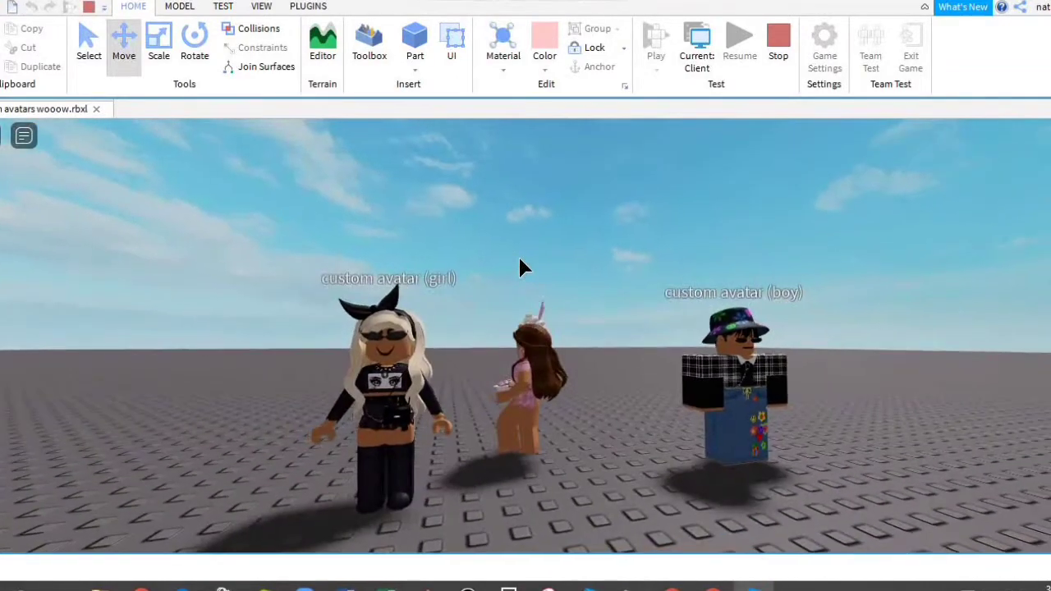
pyautogui.press('s')
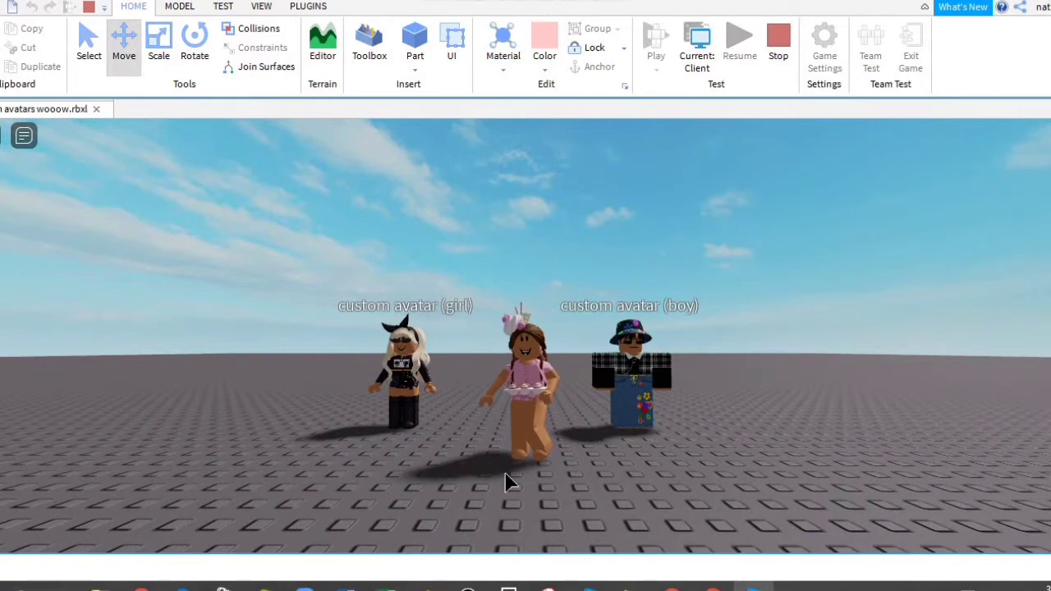
pyautogui.click(528, 293)
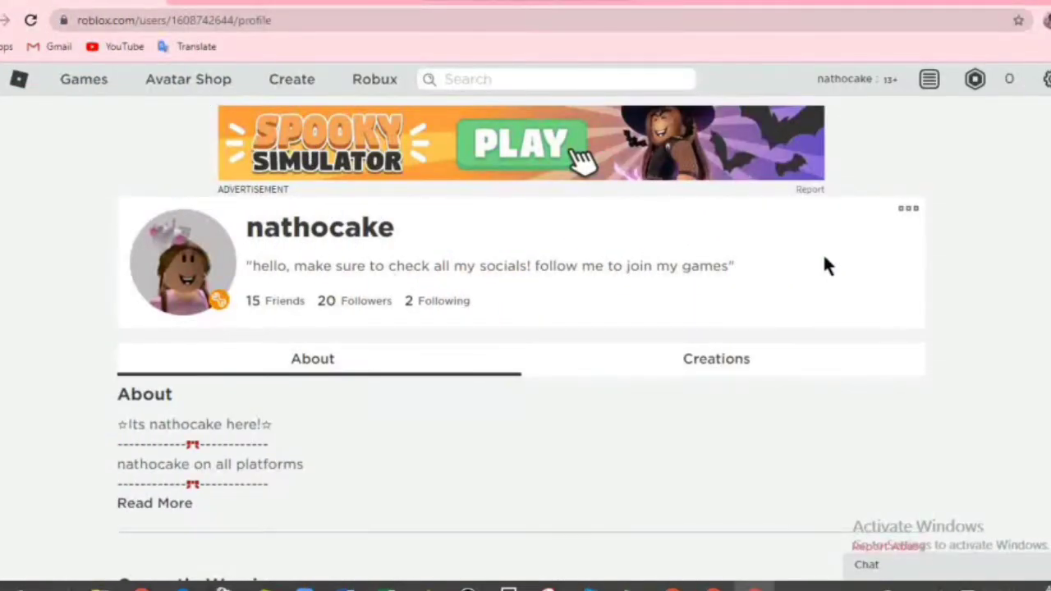
# Step: Search the Roblox Library for "load catalog" and restrict the results to Plugins
pyautogui.click(610, 78)
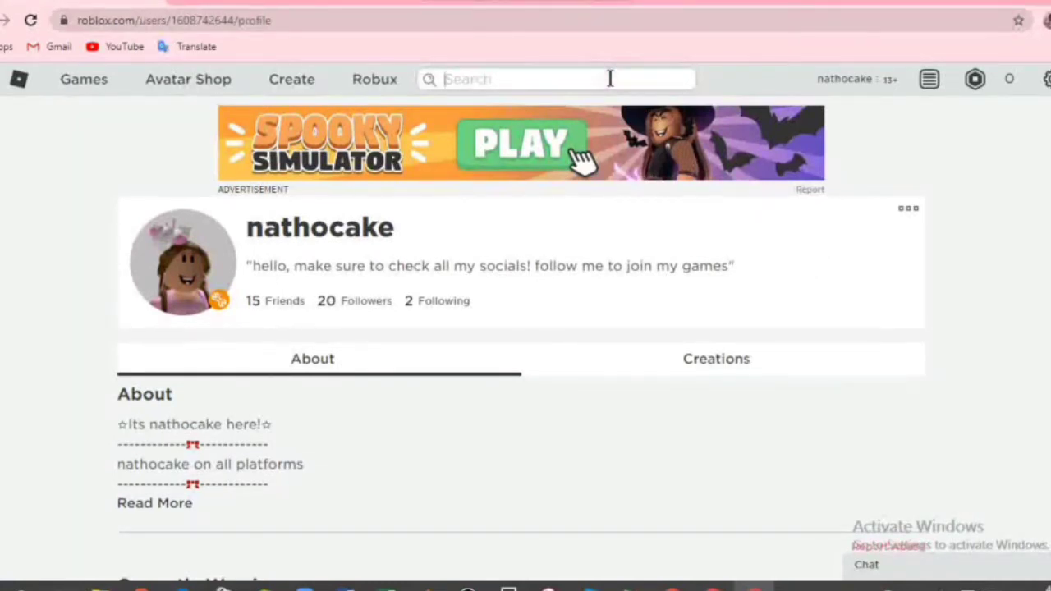
pyautogui.write('lo')
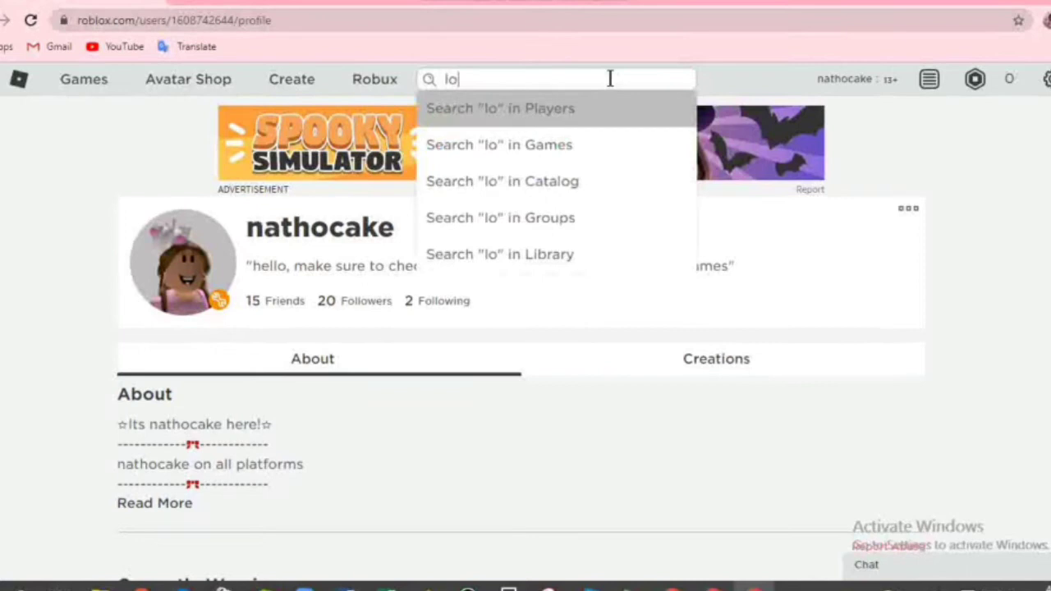
pyautogui.write('ad catalog')
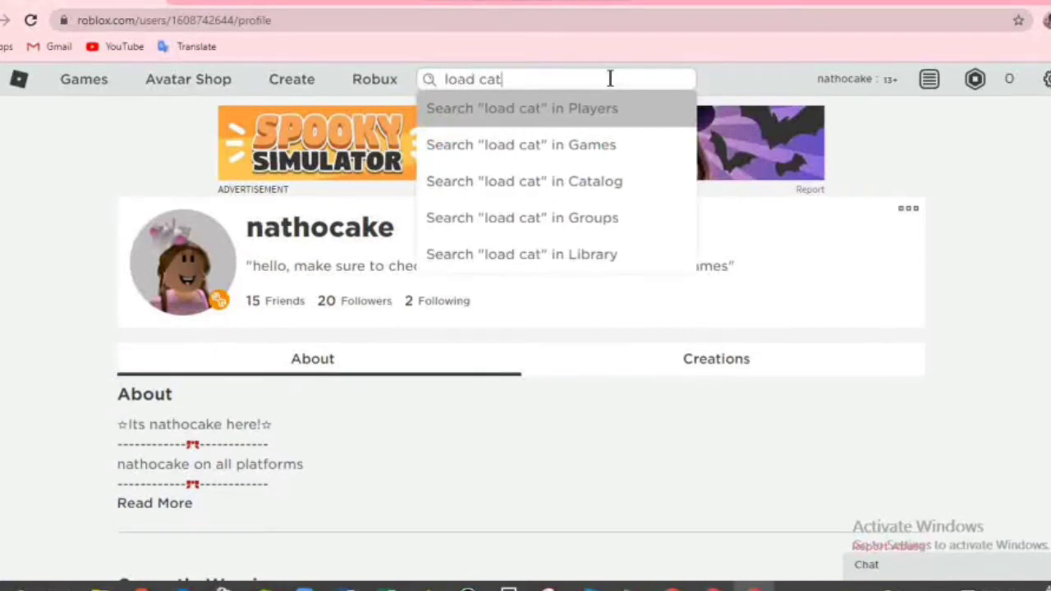
pyautogui.click(615, 255)
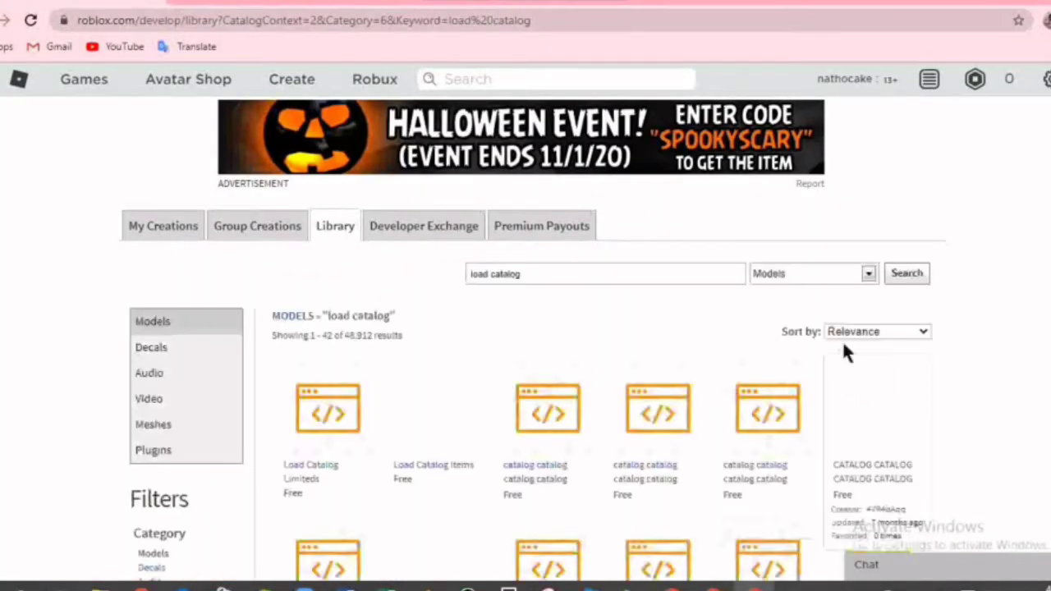
pyautogui.click(867, 275)
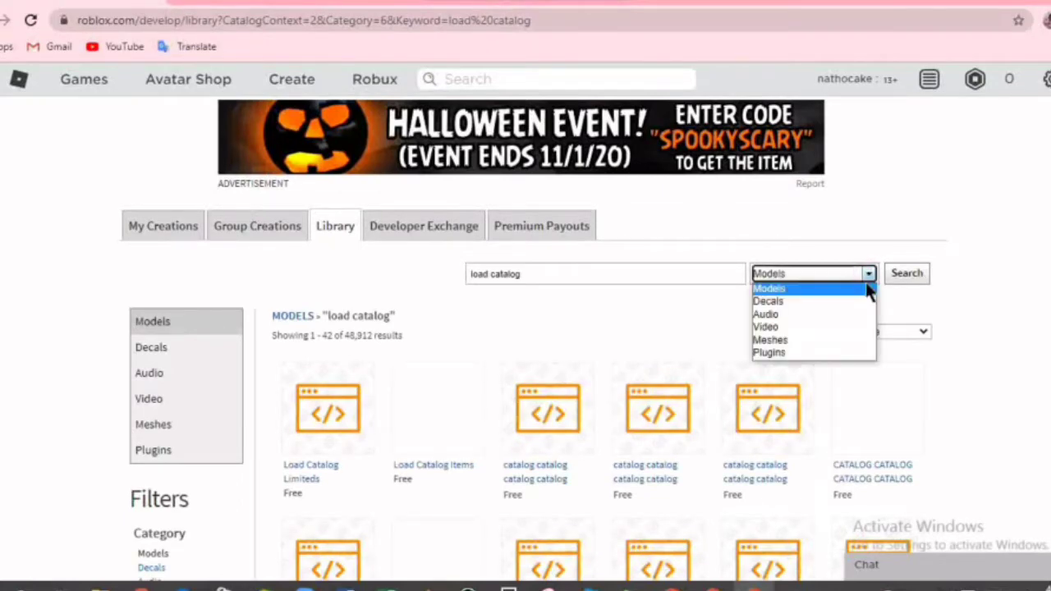
pyautogui.click(810, 354)
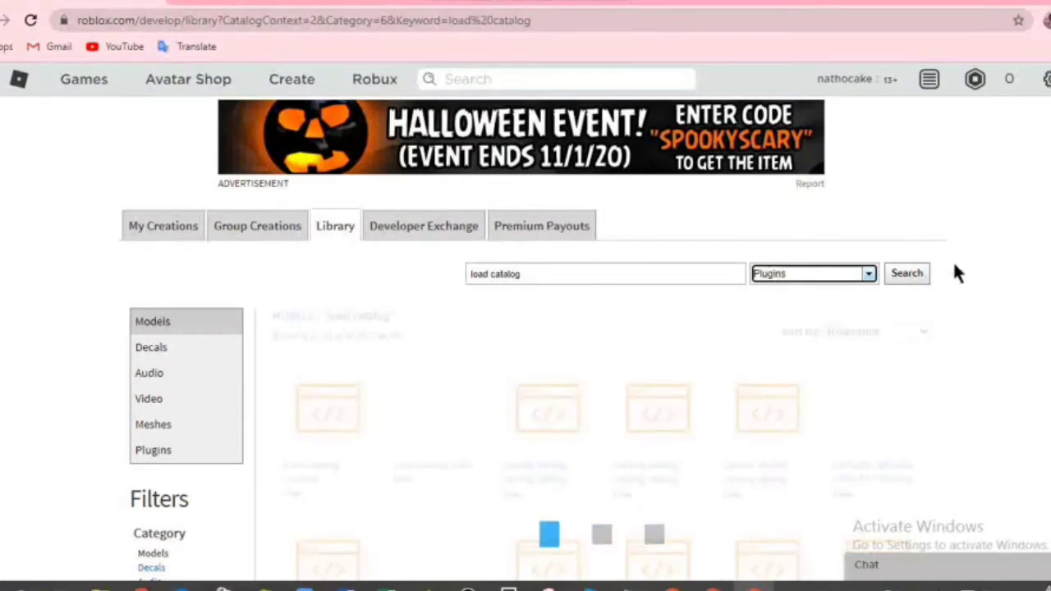
# Step: Open the third Load Catalog Items result in the second row and install the plugin in Roblox Studio
pyautogui.scroll(-1, 958, 275)
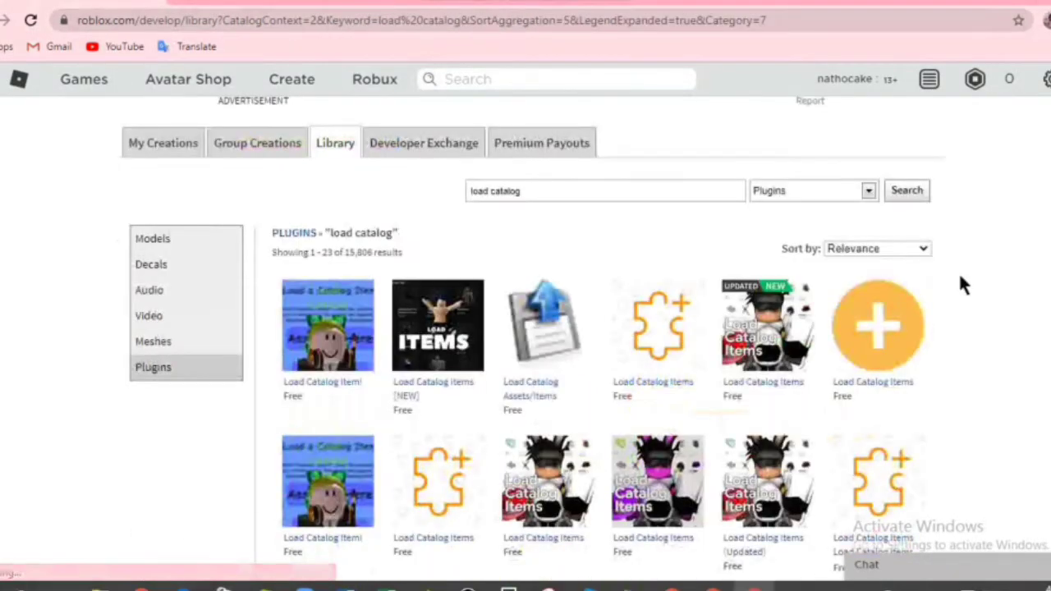
pyautogui.scroll(-1, 960, 283)
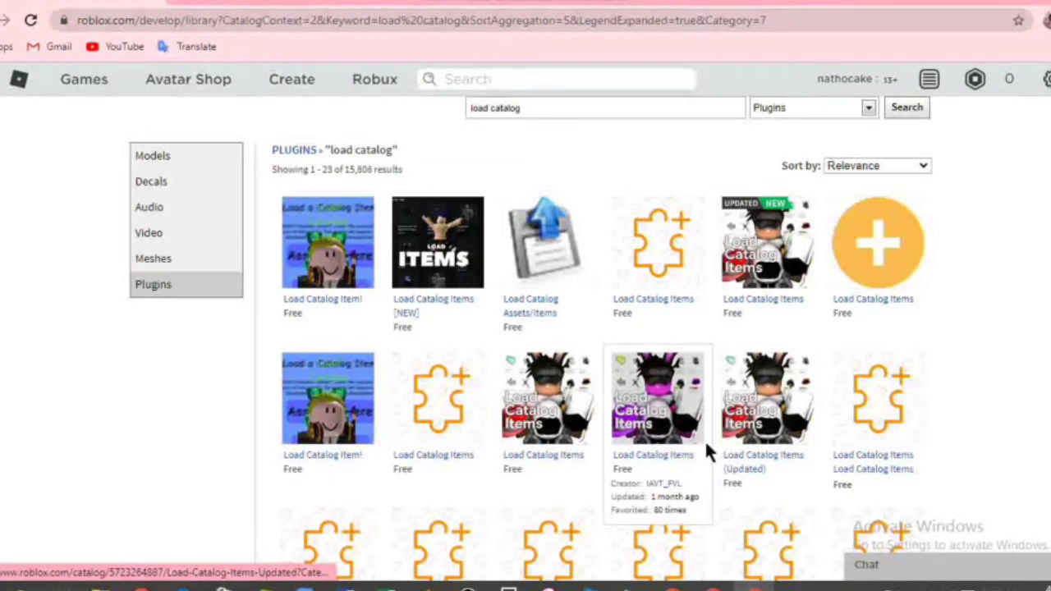
pyautogui.click(561, 432)
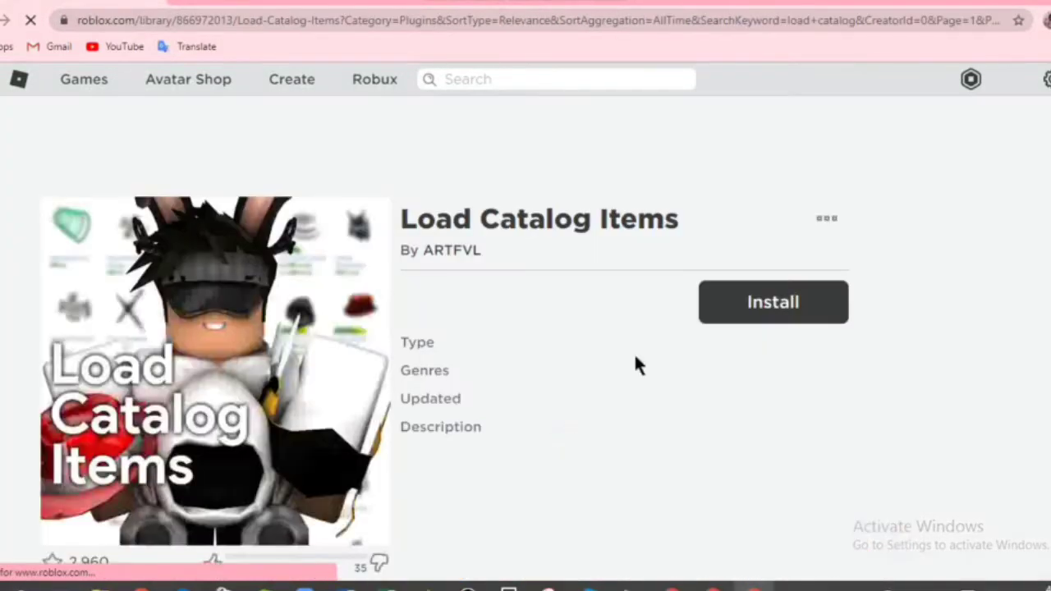
pyautogui.scroll(-1, 764, 298)
pyautogui.scroll(1, 759, 297)
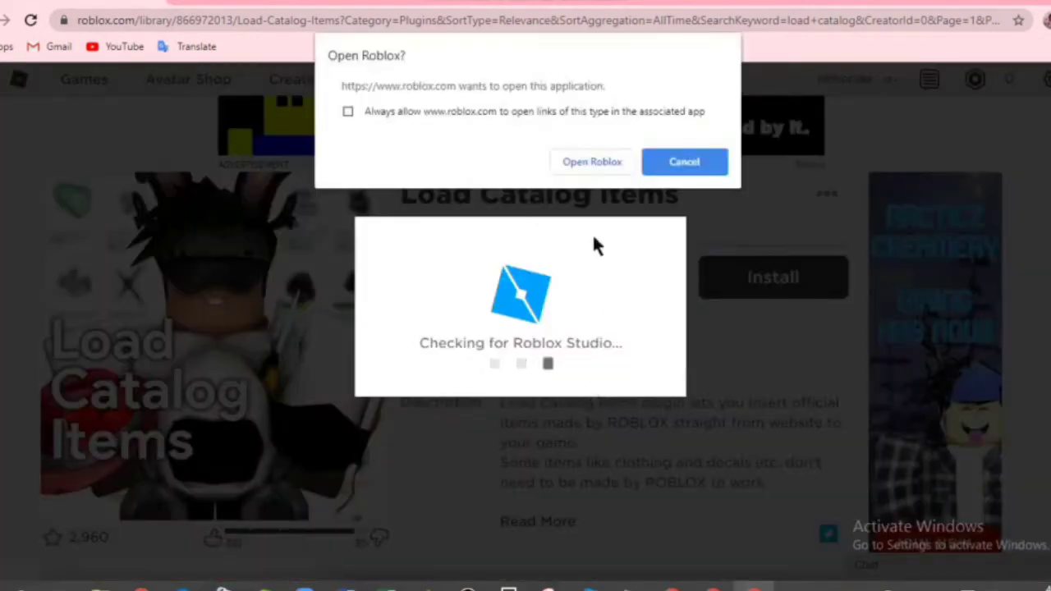
pyautogui.click(574, 158)
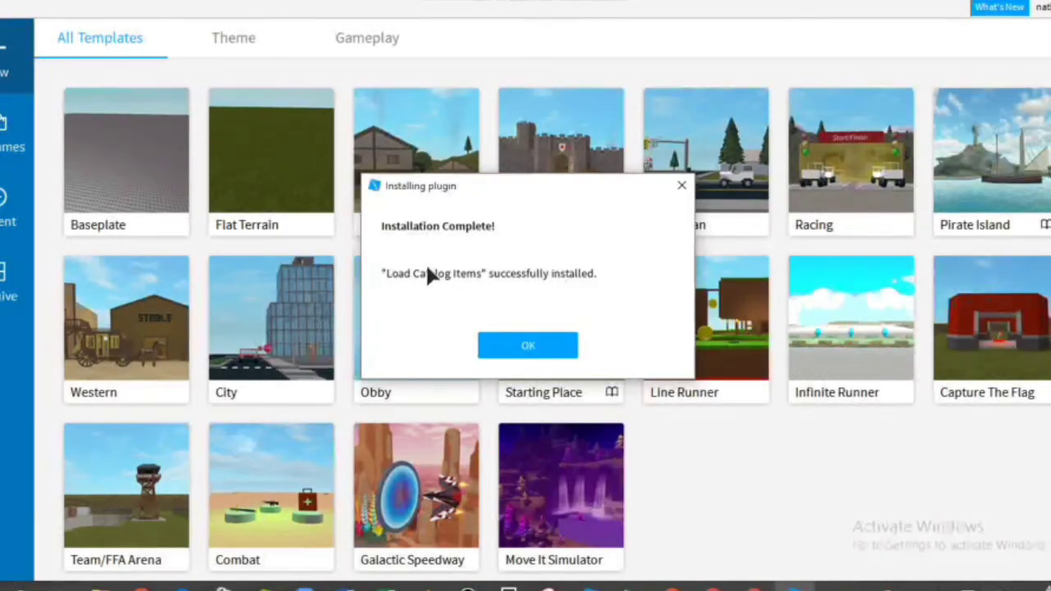
pyautogui.click(529, 348)
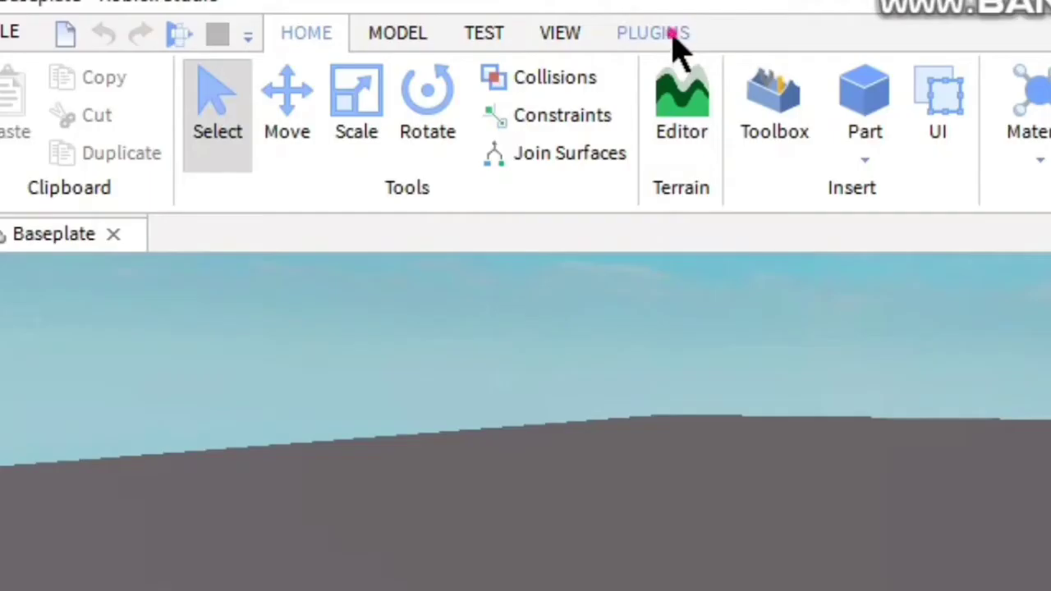
# Step: Insert an R6 Woman Rig into the Baseplate place with the Rig Builder
pyautogui.click(314, 7)
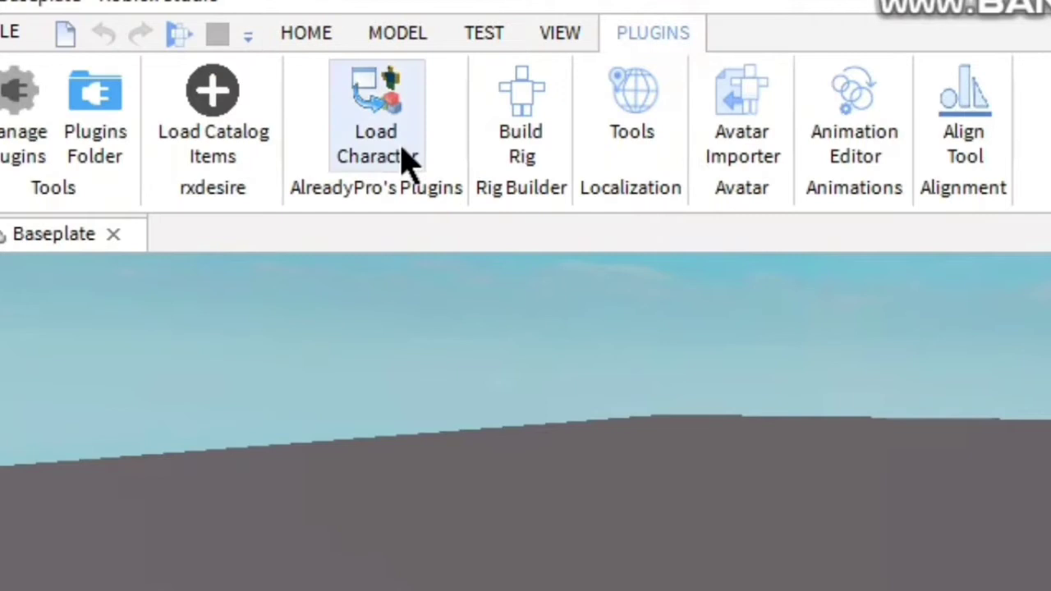
pyautogui.click(521, 177)
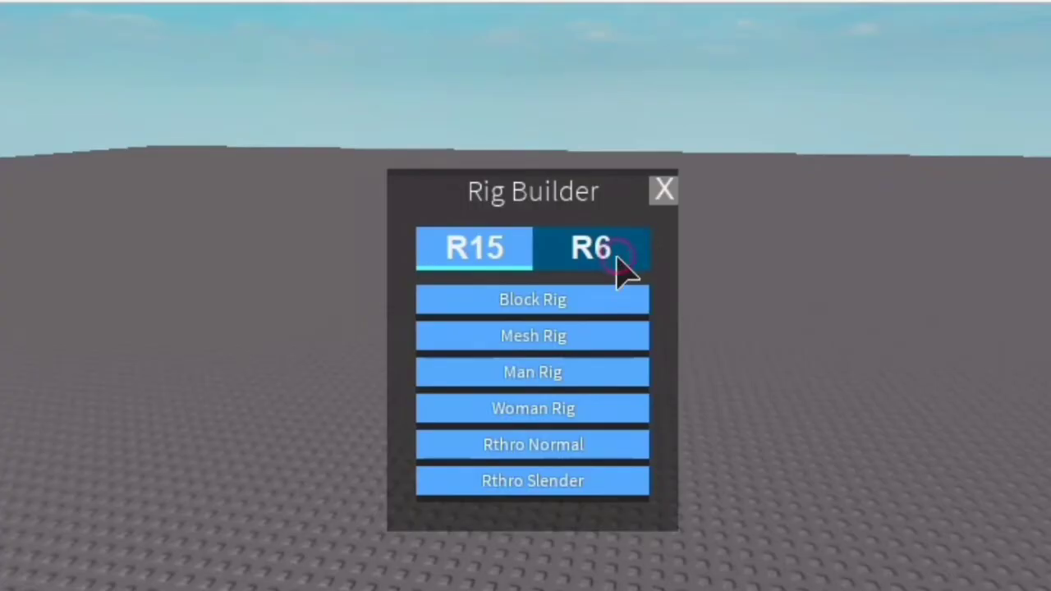
pyautogui.click(617, 257)
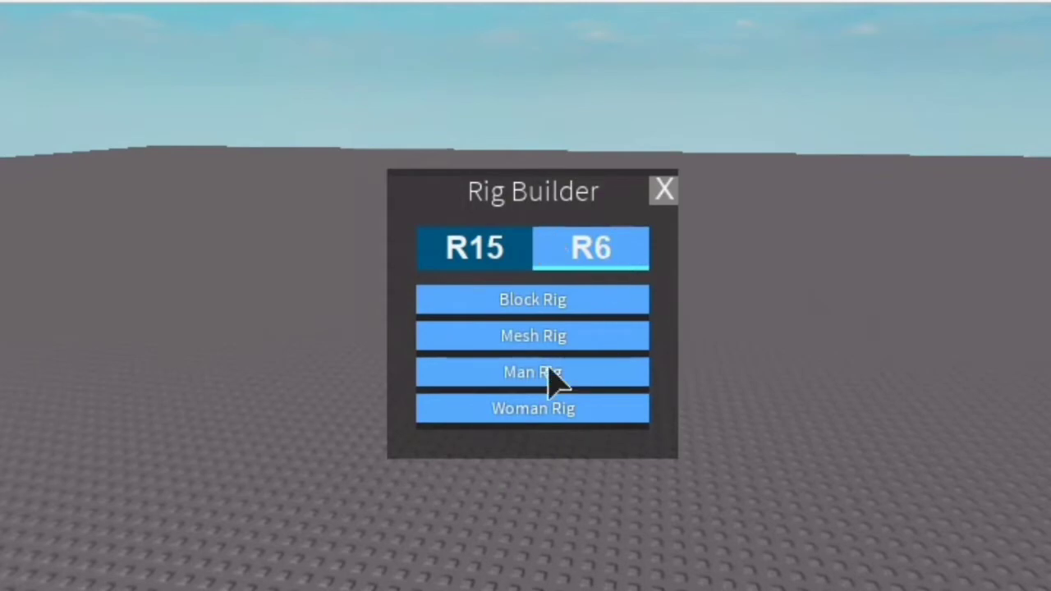
pyautogui.click(553, 417)
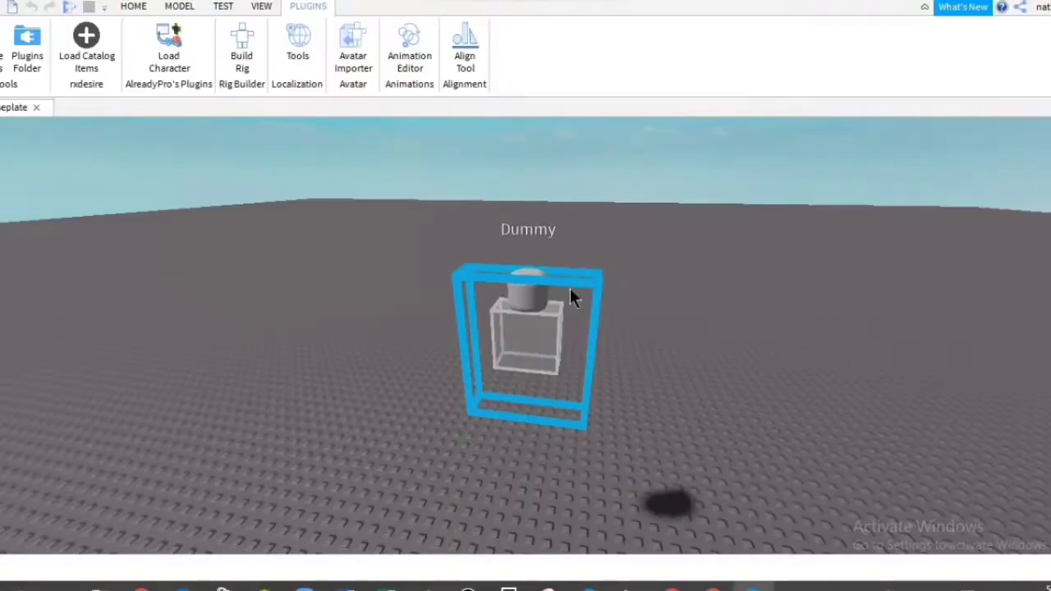
# Step: Move the dummy down onto the baseplate and view it from the front
pyautogui.moveTo(702, 257)
pyautogui.mouseDown(button='right')
pyautogui.moveTo(721, 257)
pyautogui.moveTo(702, 257)
pyautogui.mouseUp(button='right')
pyautogui.moveTo(467, 414); pyautogui.dragTo(490, 542)
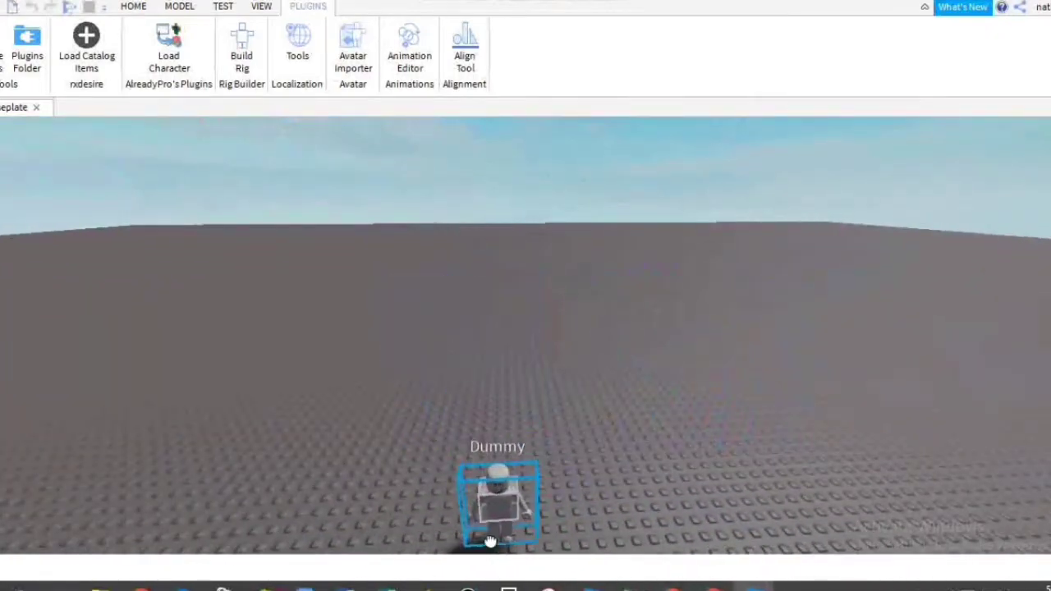
pyautogui.moveTo(675, 368); pyautogui.dragTo(675, 368, button='right')
pyautogui.press('w')
pyautogui.press('s')
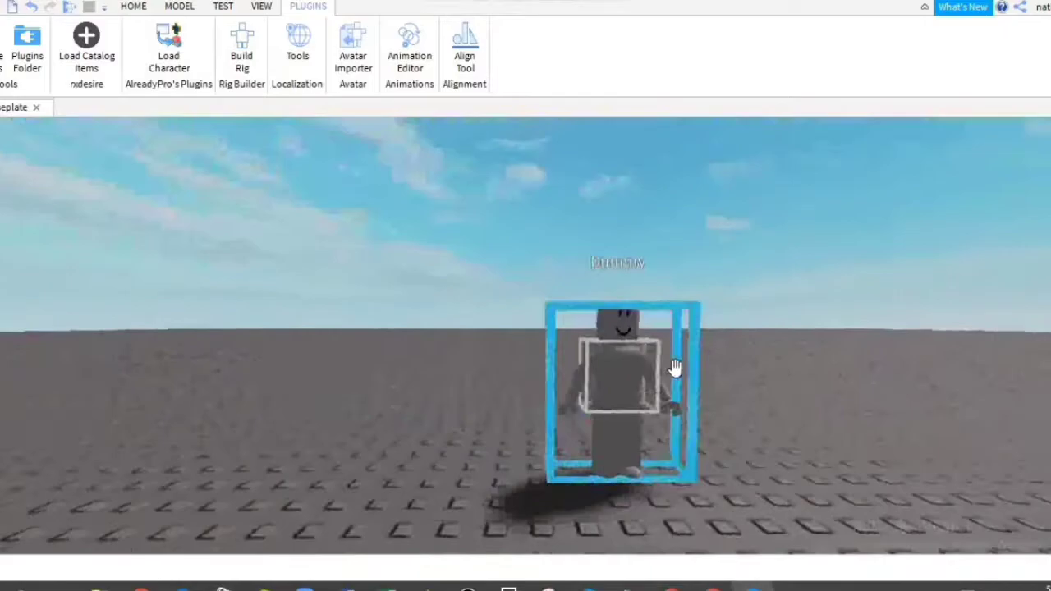
pyautogui.press('d')
pyautogui.press('w')
# Step: Show the Explorer and shift the dummy slightly sideways on the baseplate
pyautogui.click(262, 10)
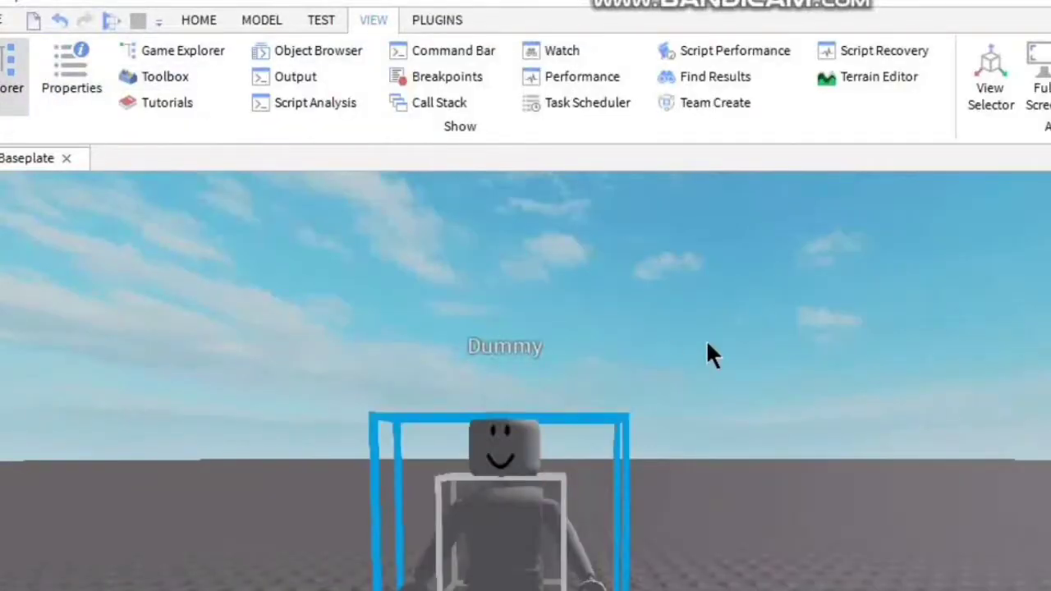
pyautogui.moveTo(706, 339); pyautogui.dragTo(706, 339, button='right')
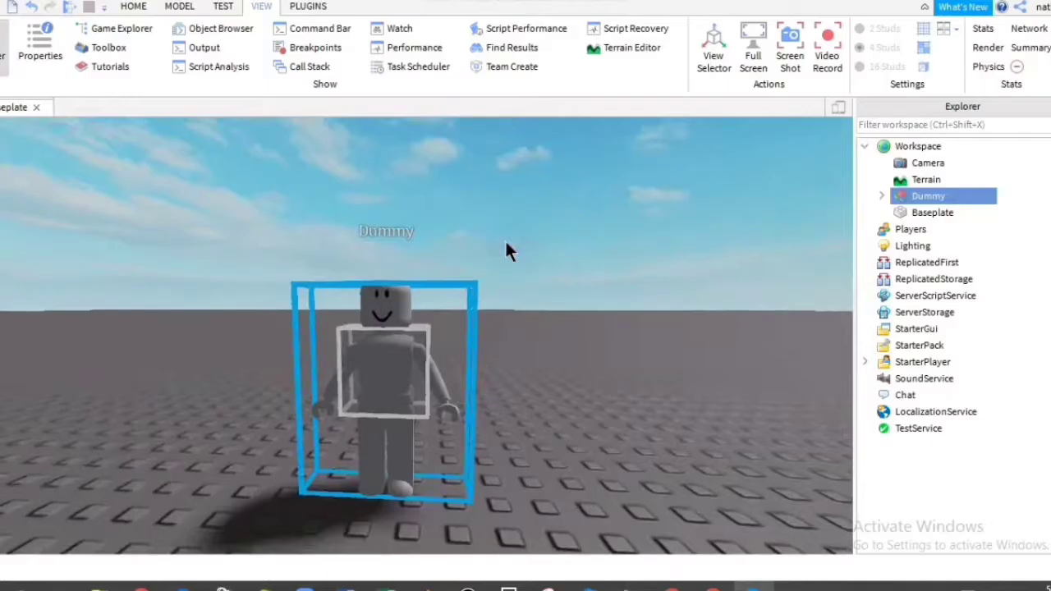
pyautogui.moveTo(653, 470); pyautogui.dragTo(716, 456)
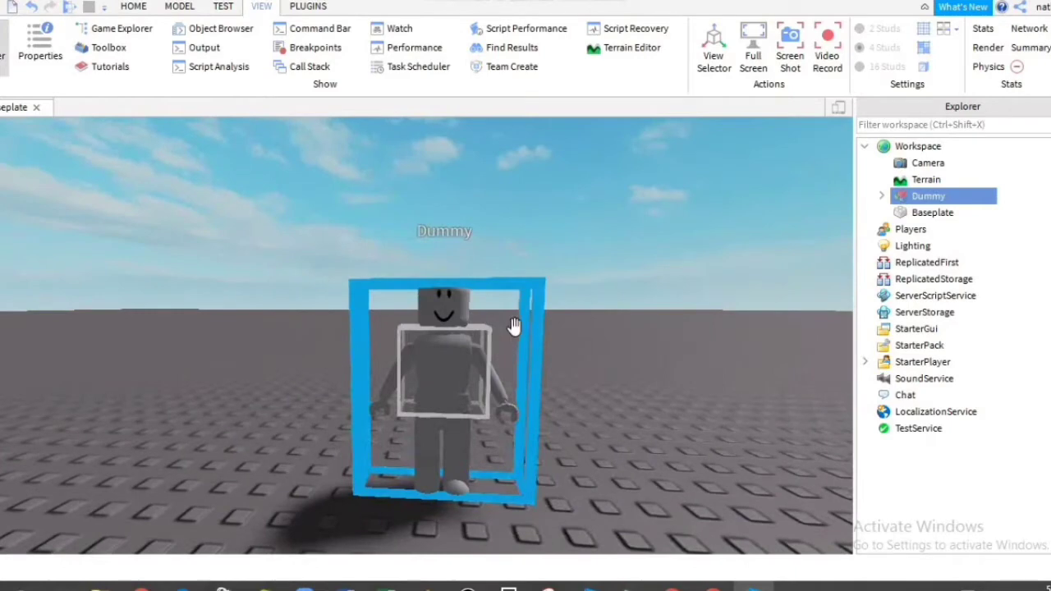
pyautogui.scroll(2, 518, 329)
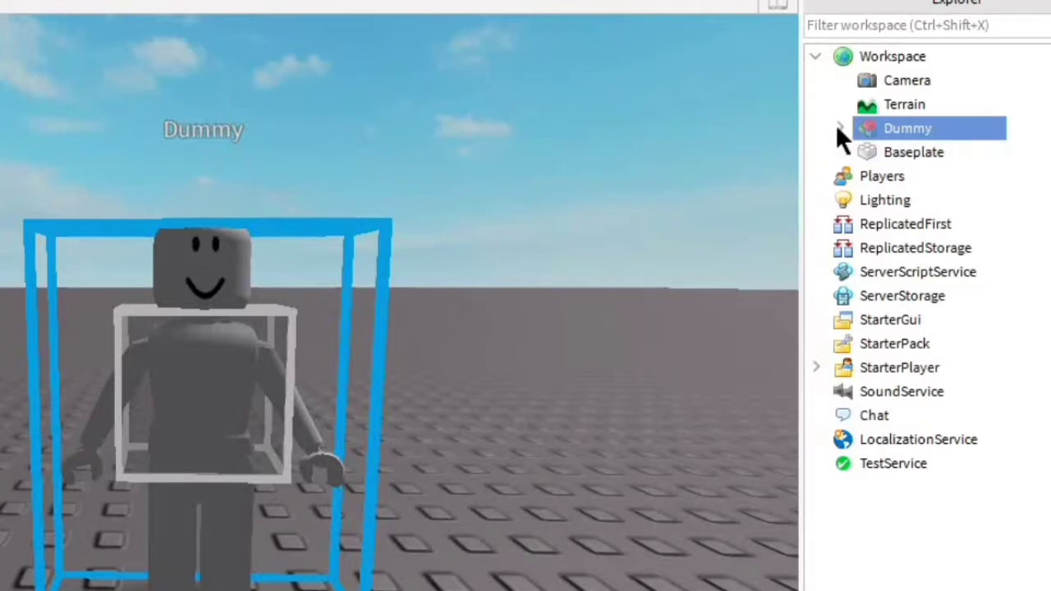
# Step: Expand the Dummy model in the Explorer and insert a BodyColors object into it
pyautogui.click(838, 128)
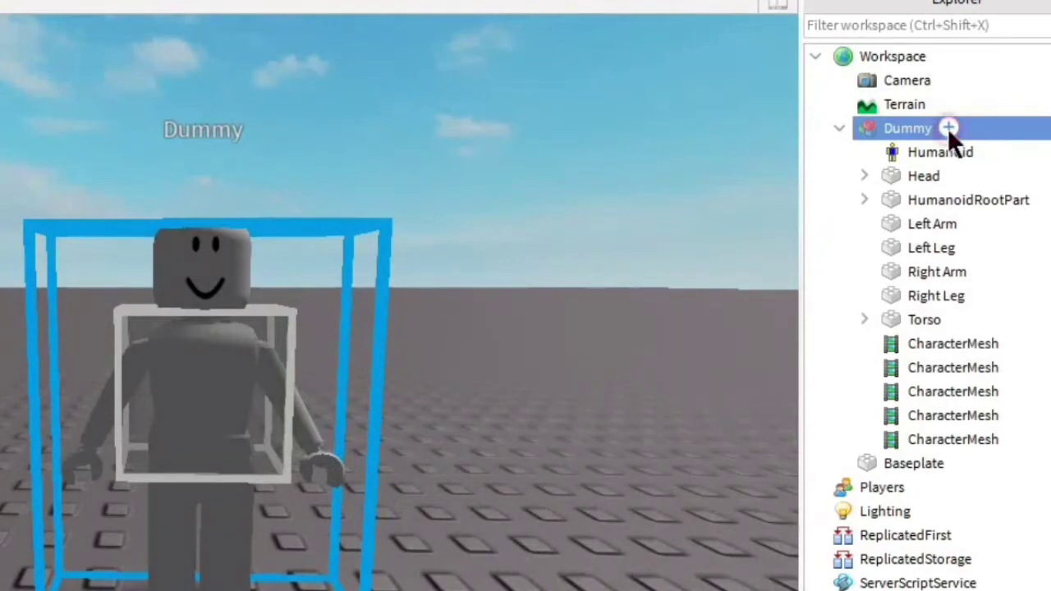
pyautogui.click(947, 128)
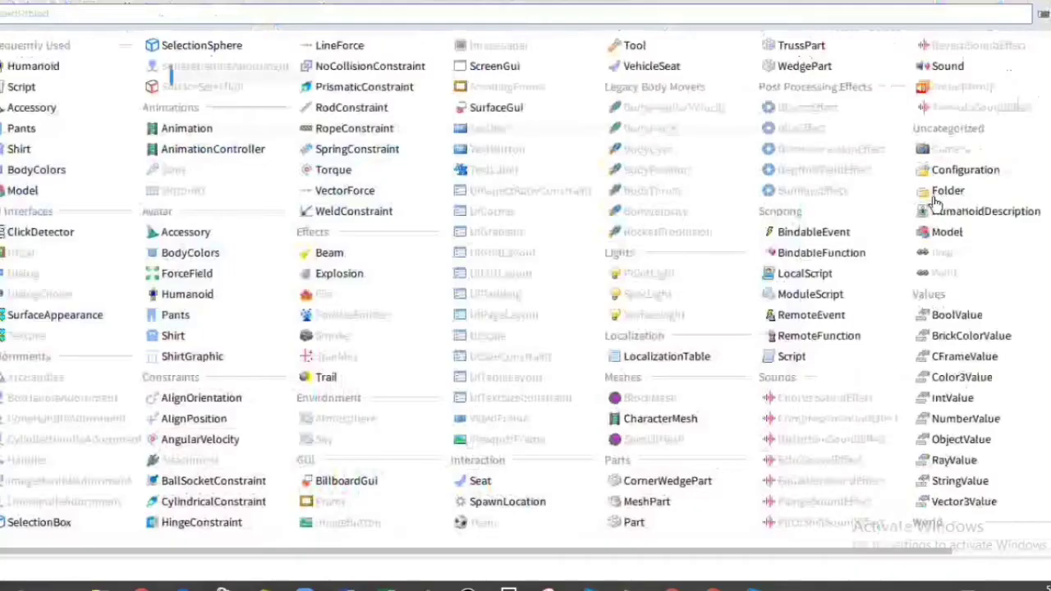
pyautogui.click(25, 169)
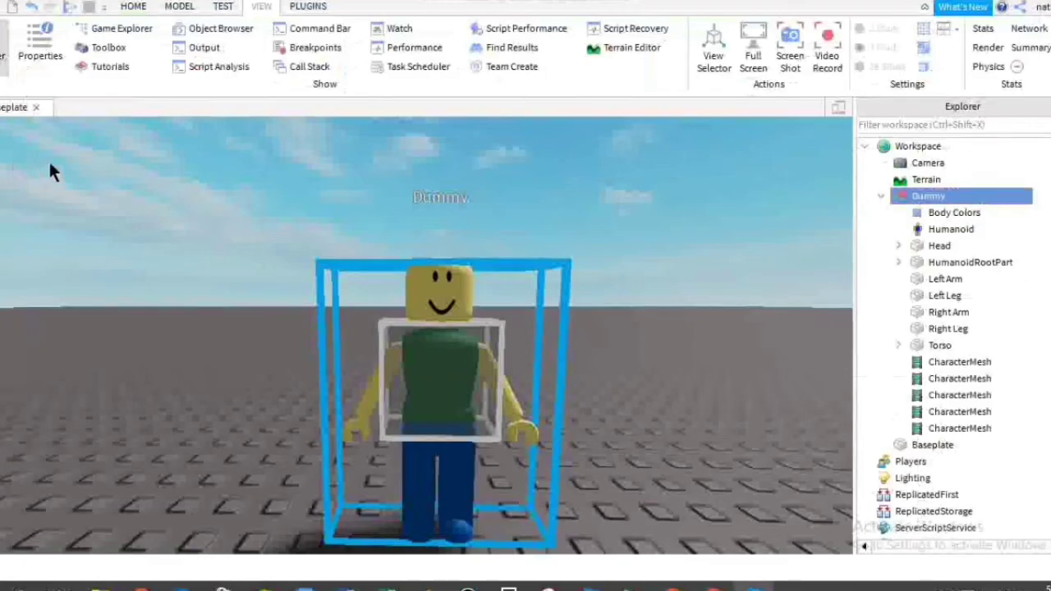
# Step: Show the properties of the dummy's Body Colors object and set the head color to Nougat
pyautogui.click(954, 213)
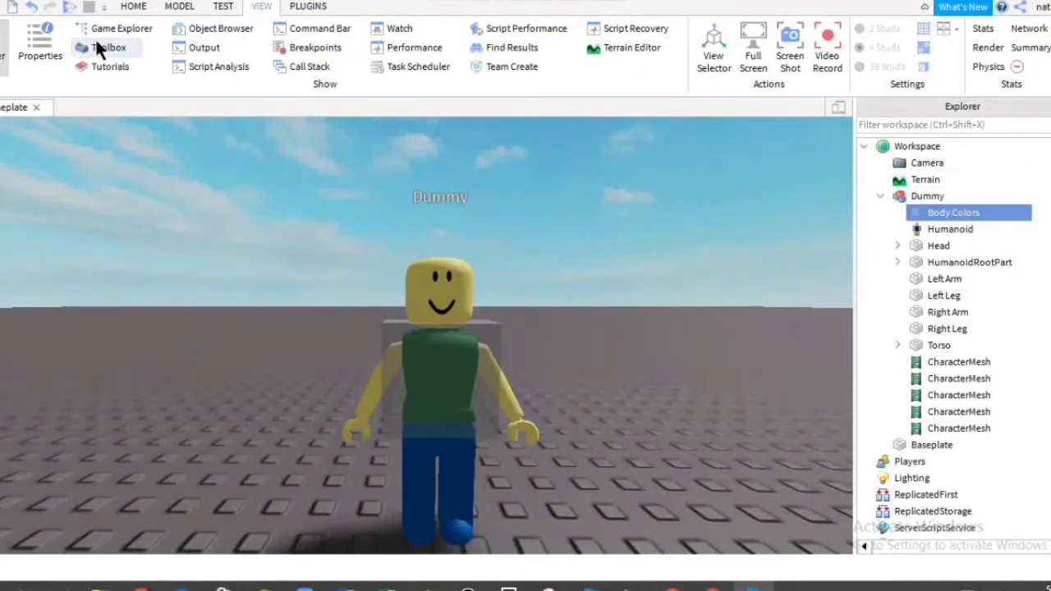
pyautogui.click(59, 48)
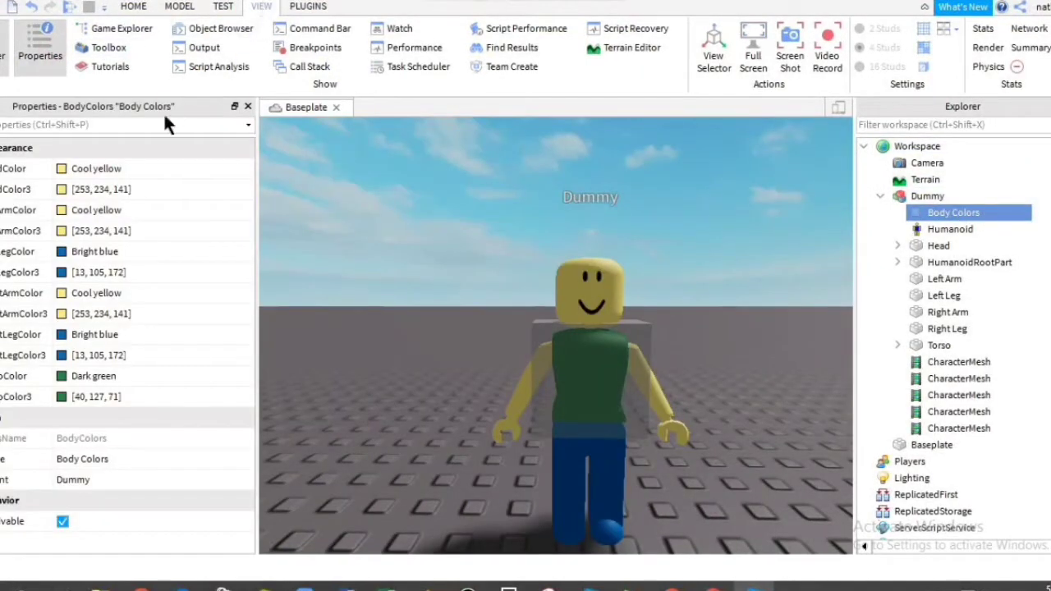
pyautogui.click(61, 170)
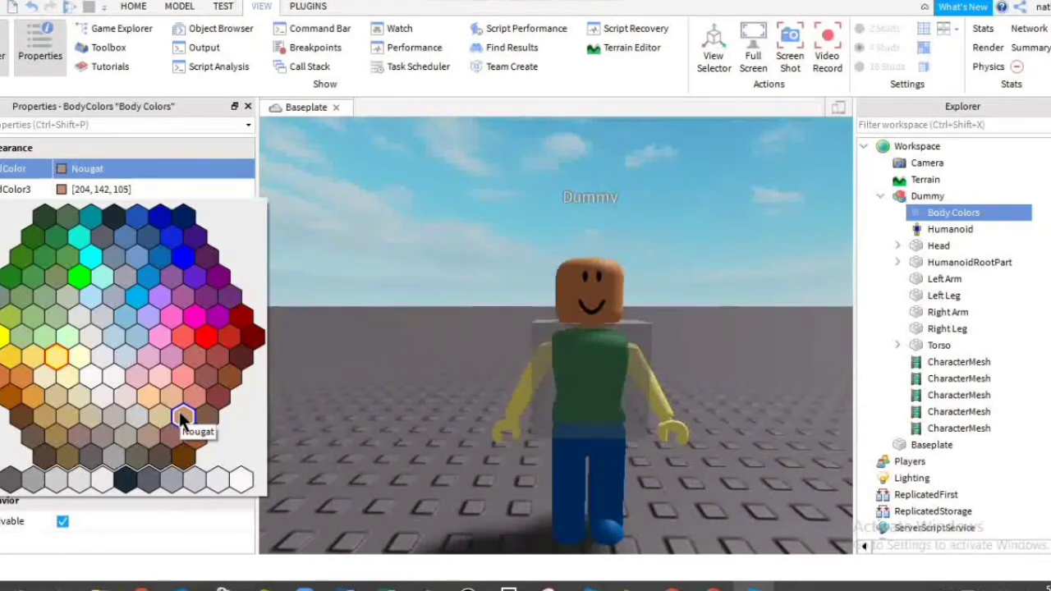
pyautogui.click(179, 411)
# Step: Set the dummy's left arm, left leg, right arm, right leg and torso colors to Nougat
pyautogui.click(117, 210)
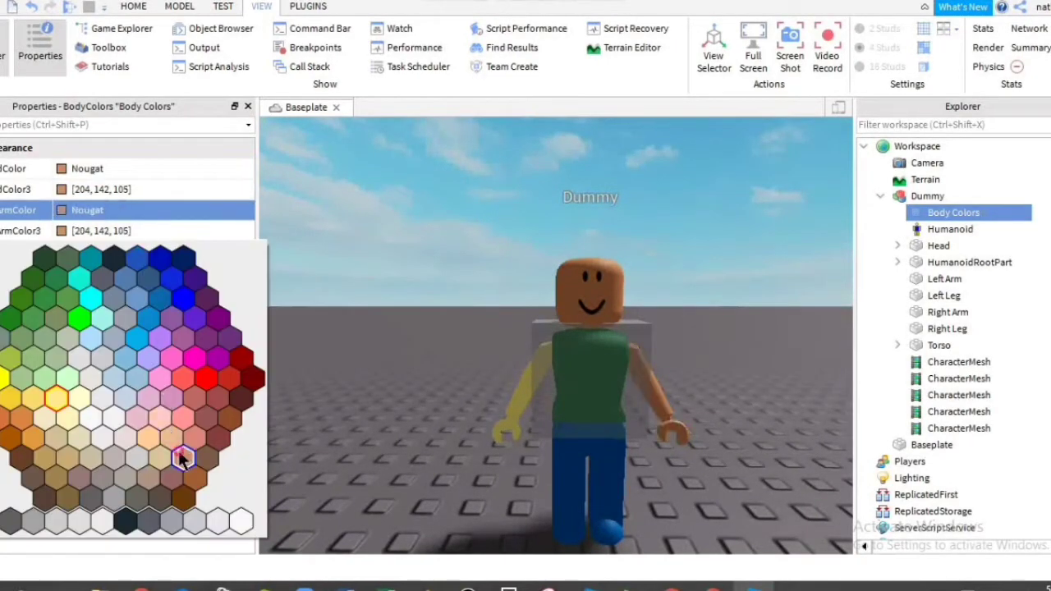
pyautogui.click(181, 458)
pyautogui.click(110, 259)
pyautogui.click(181, 498)
pyautogui.click(102, 293)
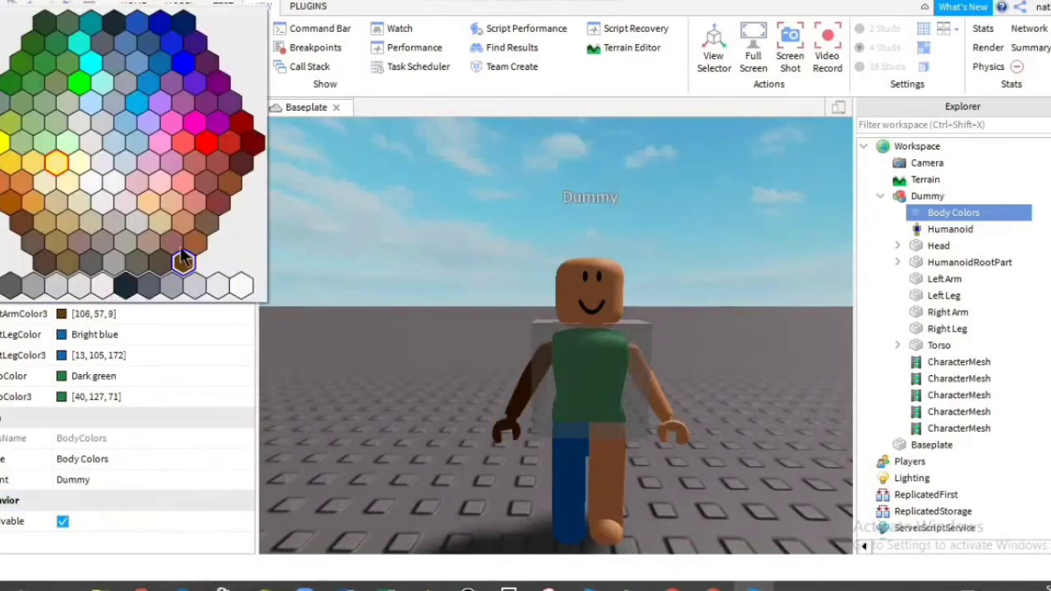
pyautogui.click(182, 259)
pyautogui.click(117, 338)
pyautogui.click(181, 297)
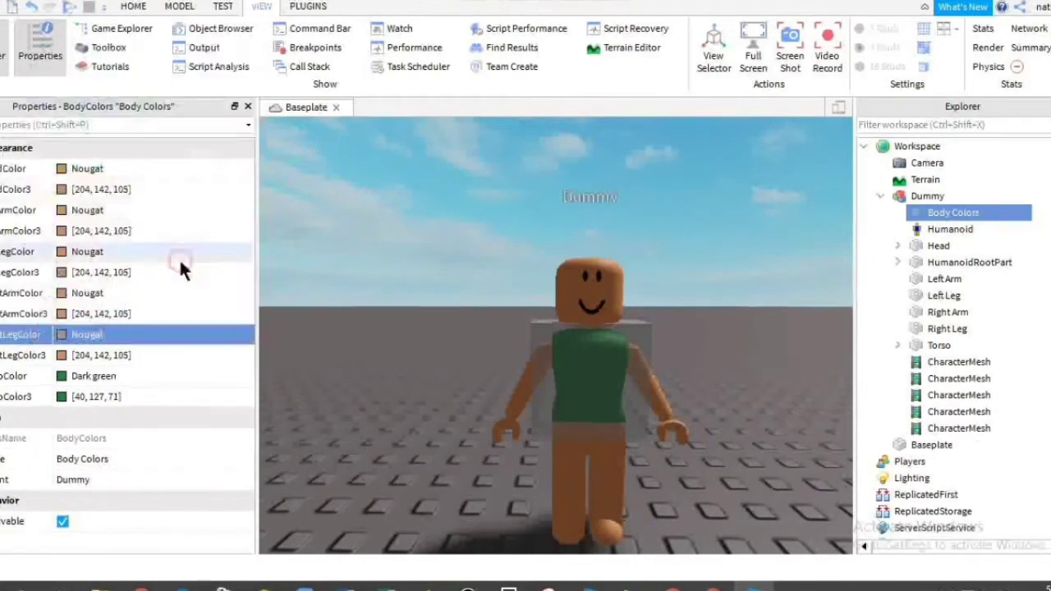
pyautogui.click(104, 376)
pyautogui.click(182, 298)
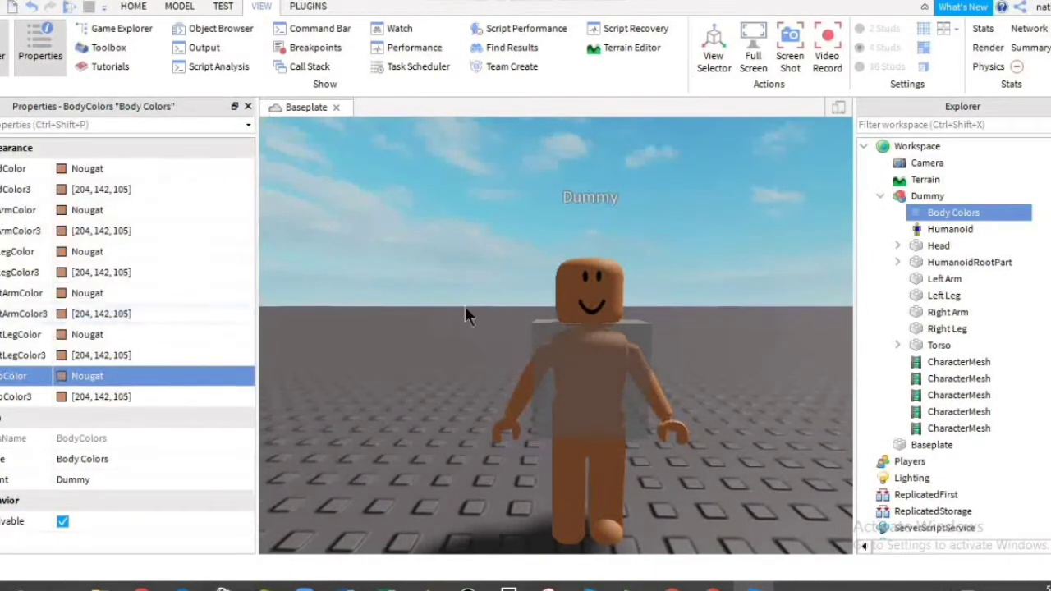
# Step: Delete the HumanoidRootPart from the Dummy model and hide the Properties
pyautogui.click(493, 361)
pyautogui.click(973, 263)
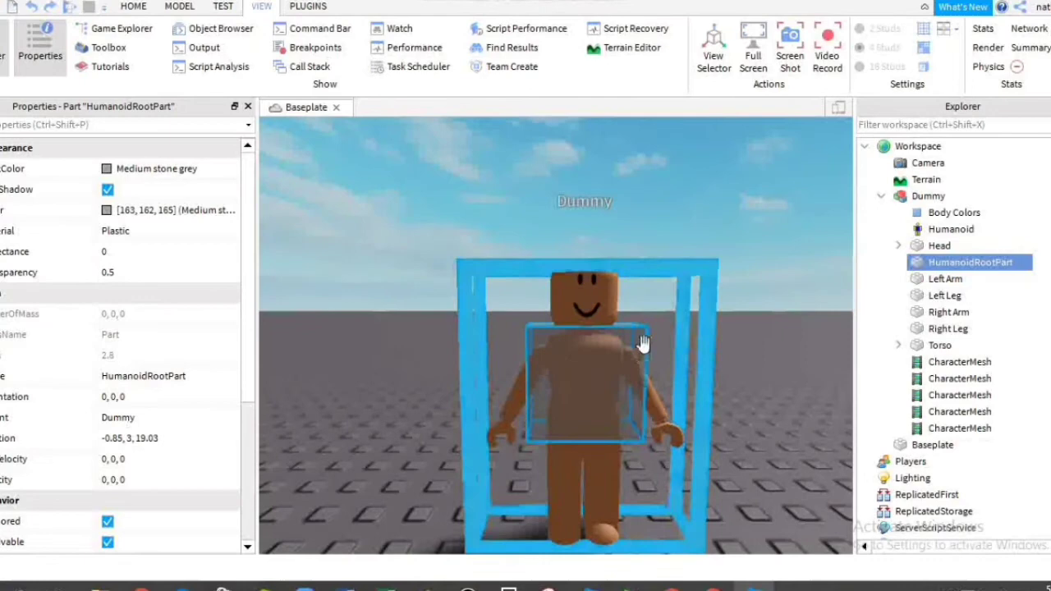
pyautogui.press('Delete')
pyautogui.scroll(2, 697, 330)
pyautogui.scroll(-2, 698, 336)
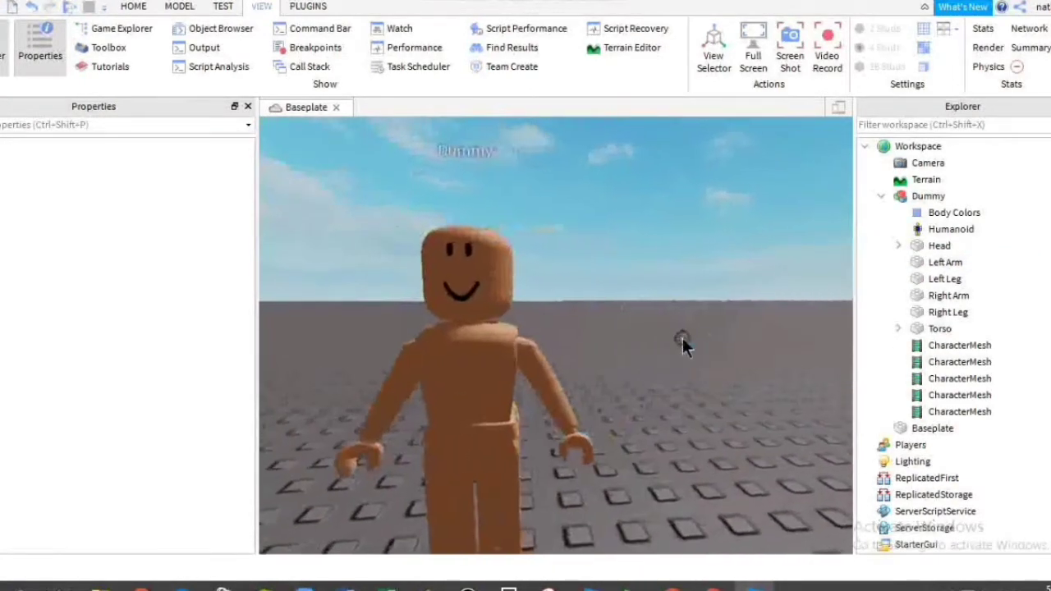
pyautogui.click(248, 106)
pyautogui.scroll(3, 586, 234)
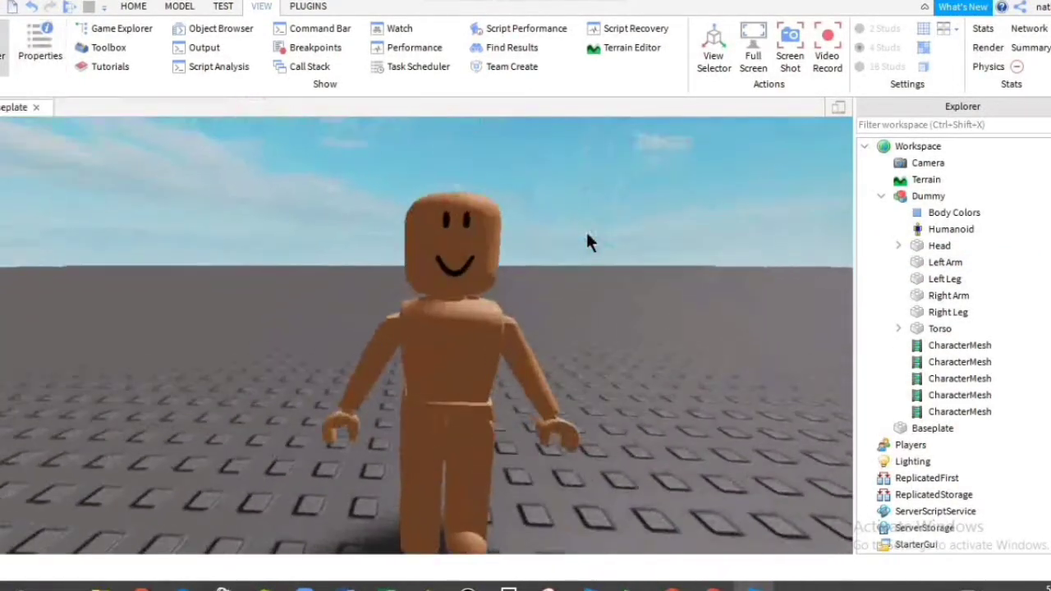
pyautogui.scroll(-3, 587, 224)
pyautogui.scroll(1, 586, 215)
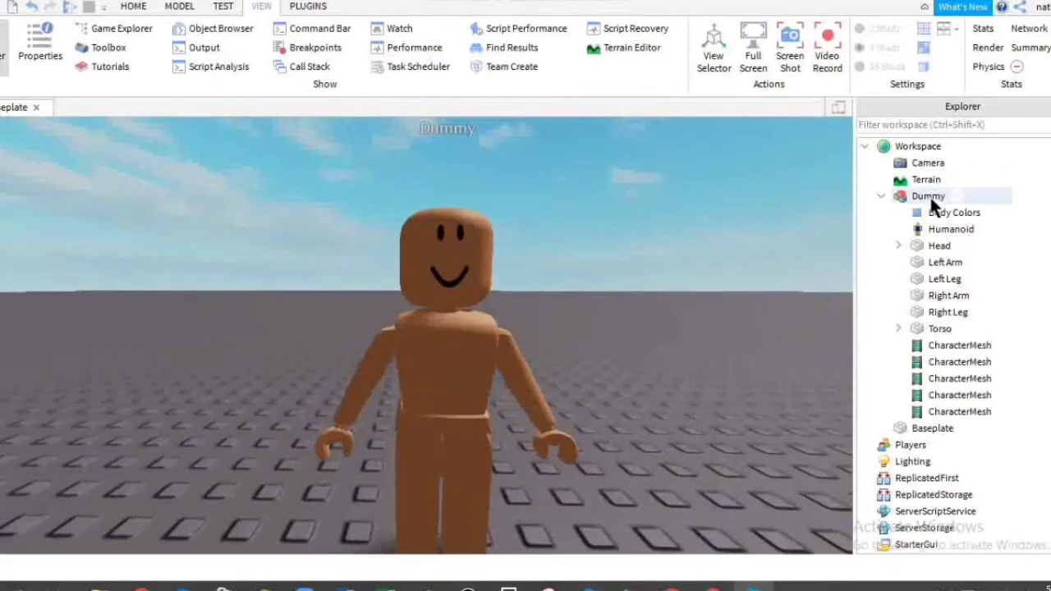
# Step: Insert a Pants object into the Dummy model and show the properties of the new Clothing object
pyautogui.moveTo(953, 196)
pyautogui.click(998, 195)
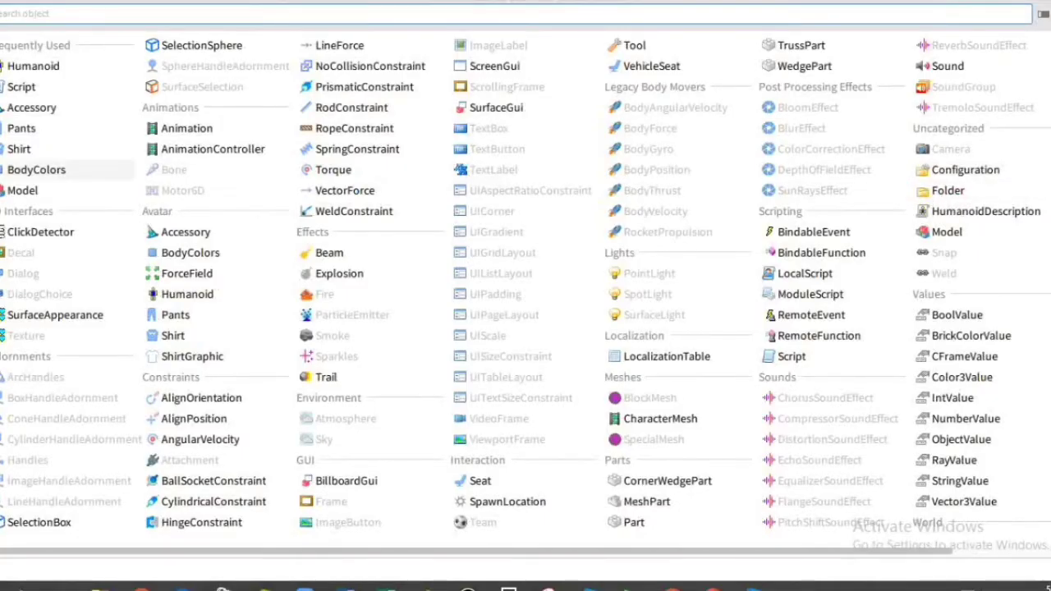
pyautogui.click(24, 130)
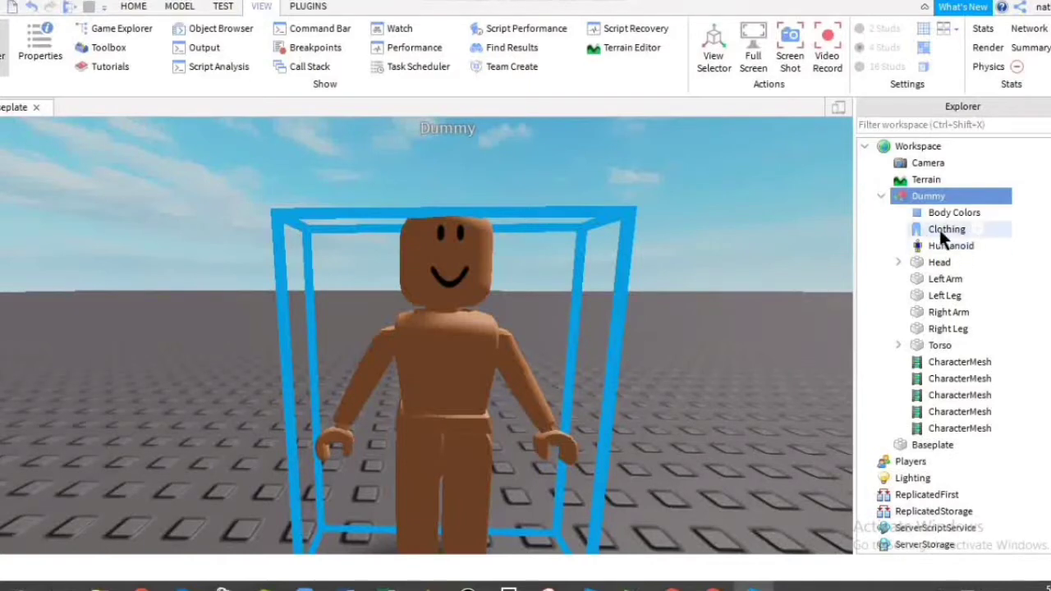
pyautogui.click(937, 229)
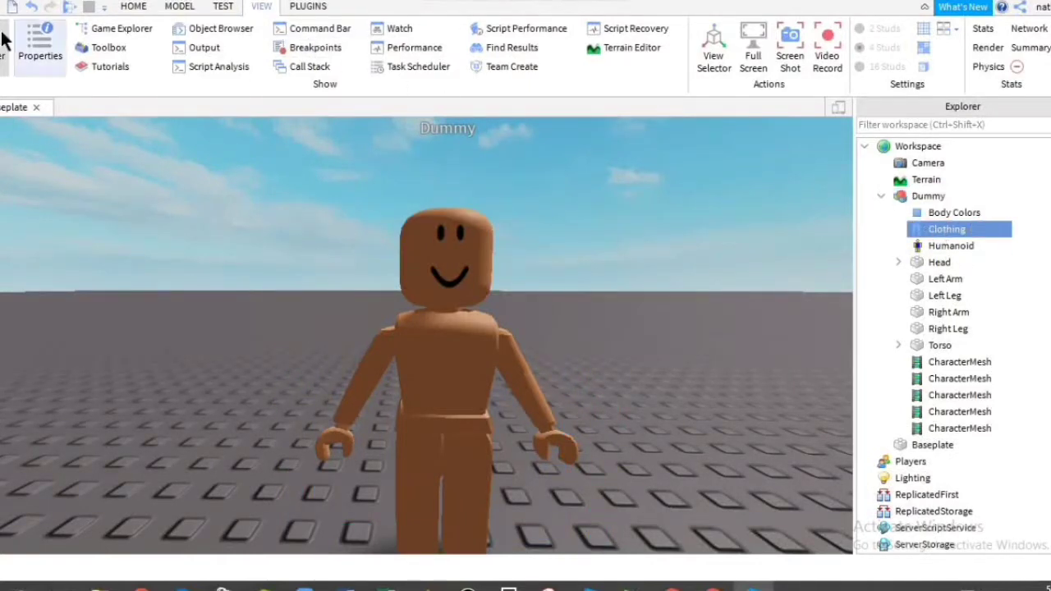
pyautogui.click(57, 55)
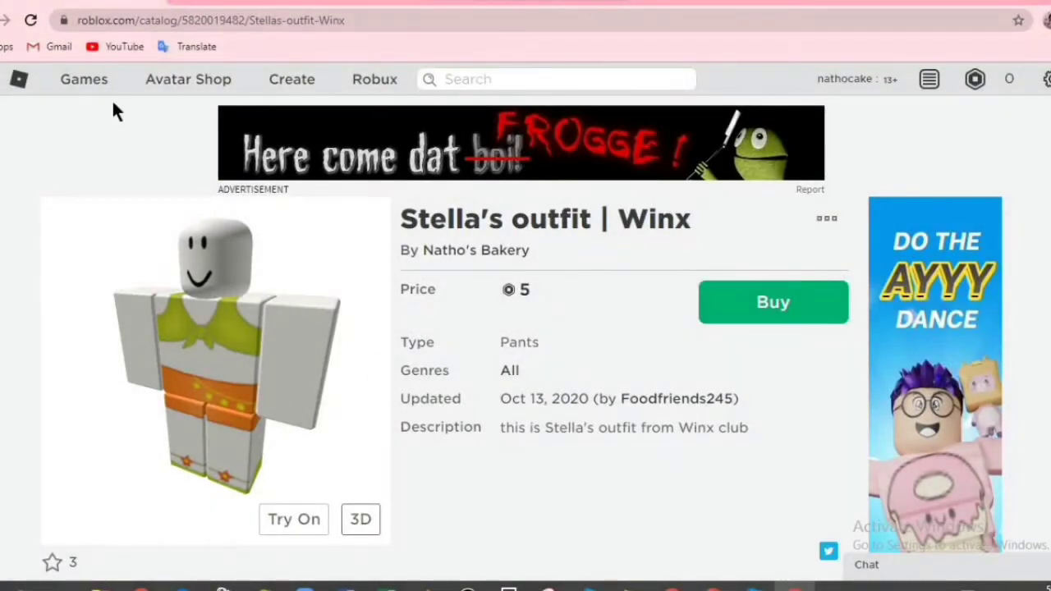
# Step: Copy the catalog page address of the "Stella's outfit | Winx" pants from the browser and return to Roblox Studio
pyautogui.click(80, 18)
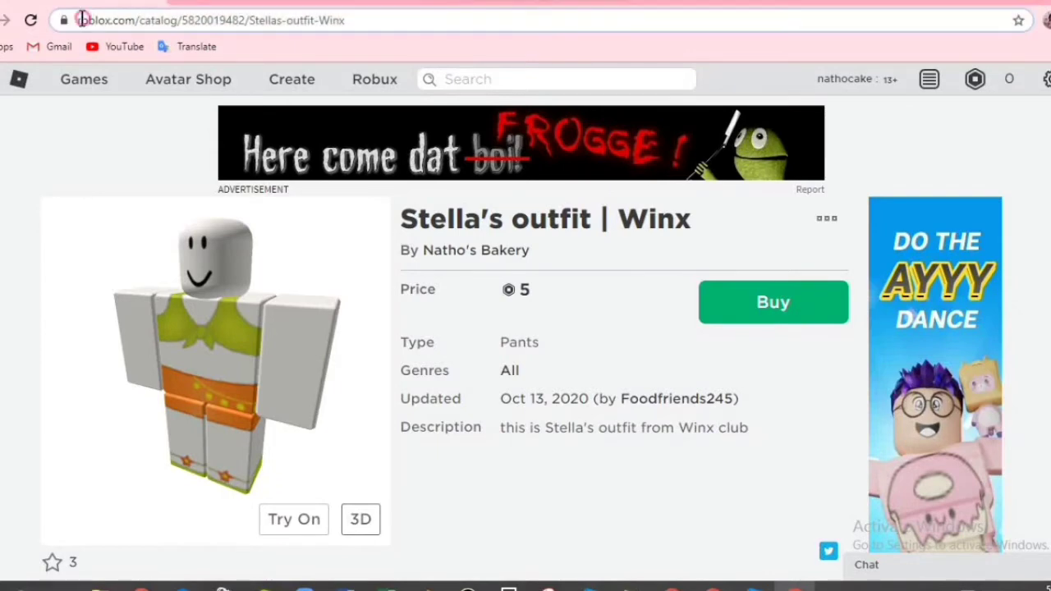
pyautogui.click(213, 20)
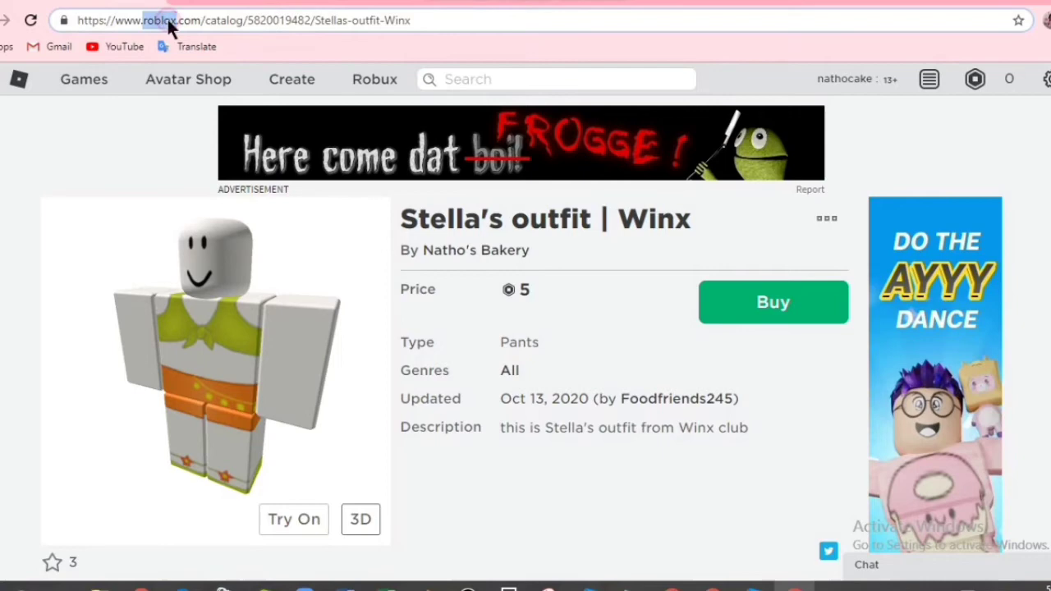
pyautogui.tripleClick(168, 20)
pyautogui.hotkey('ctrl', 'c')
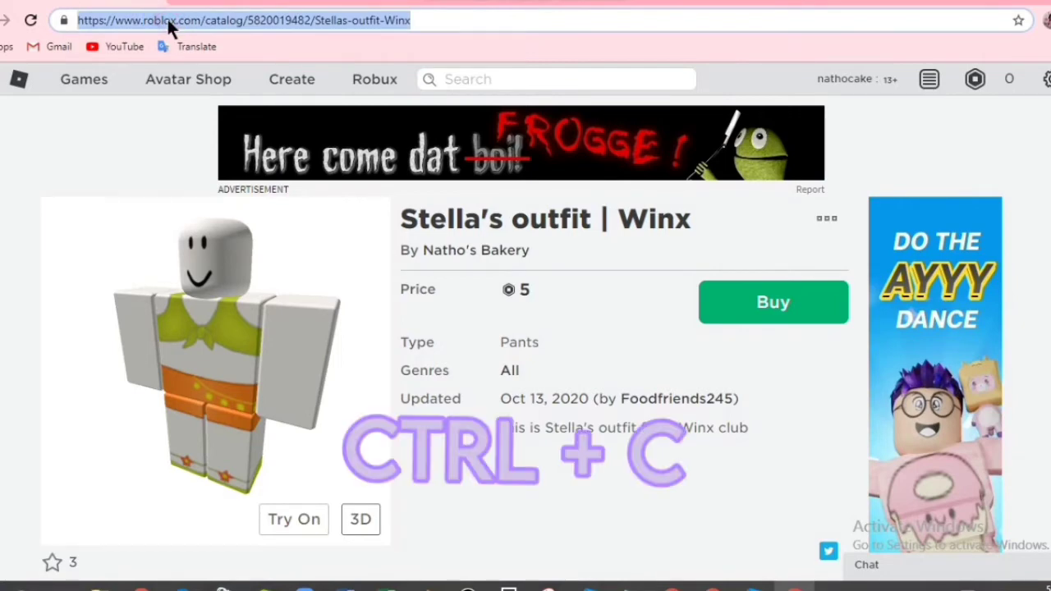
pyautogui.click(160, 162)
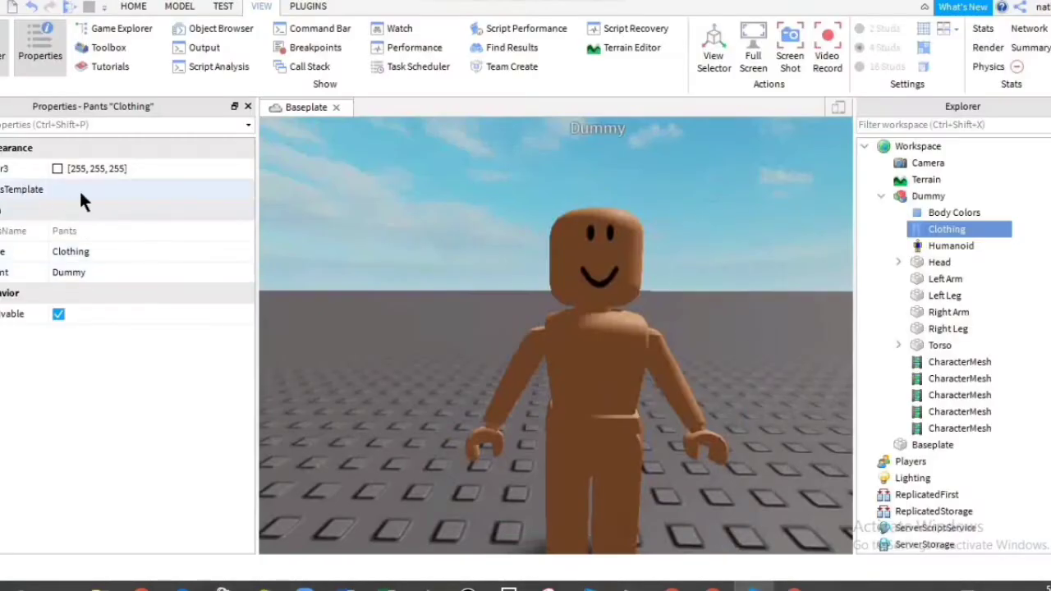
# Step: Set the Clothing object's PantsTemplate to the copied "Stella's outfit | Winx" catalog address
pyautogui.click(71, 188)
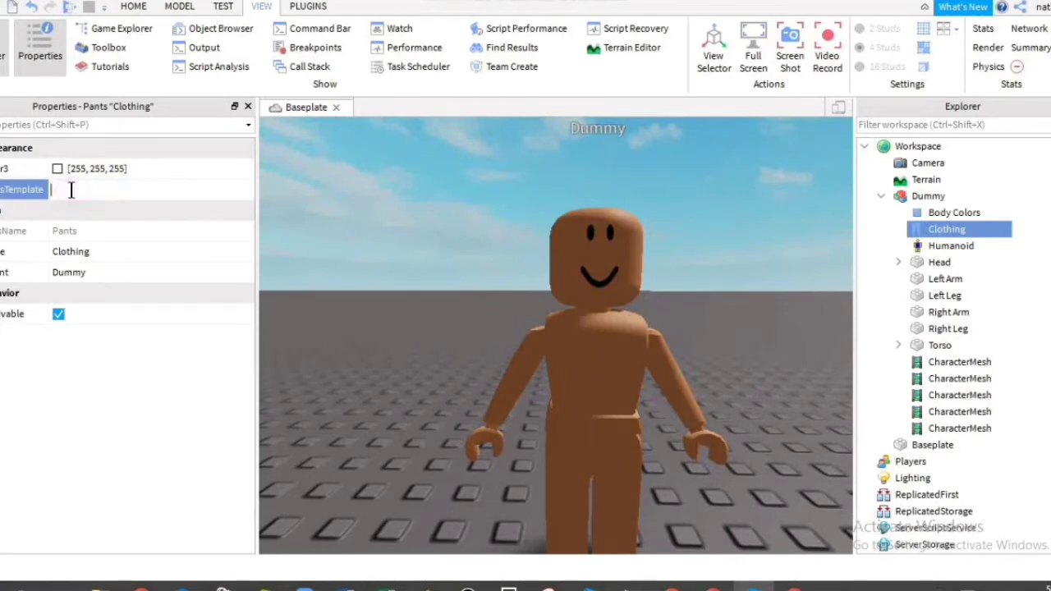
pyautogui.hotkey('ctrl', 'v')
pyautogui.press('Return')
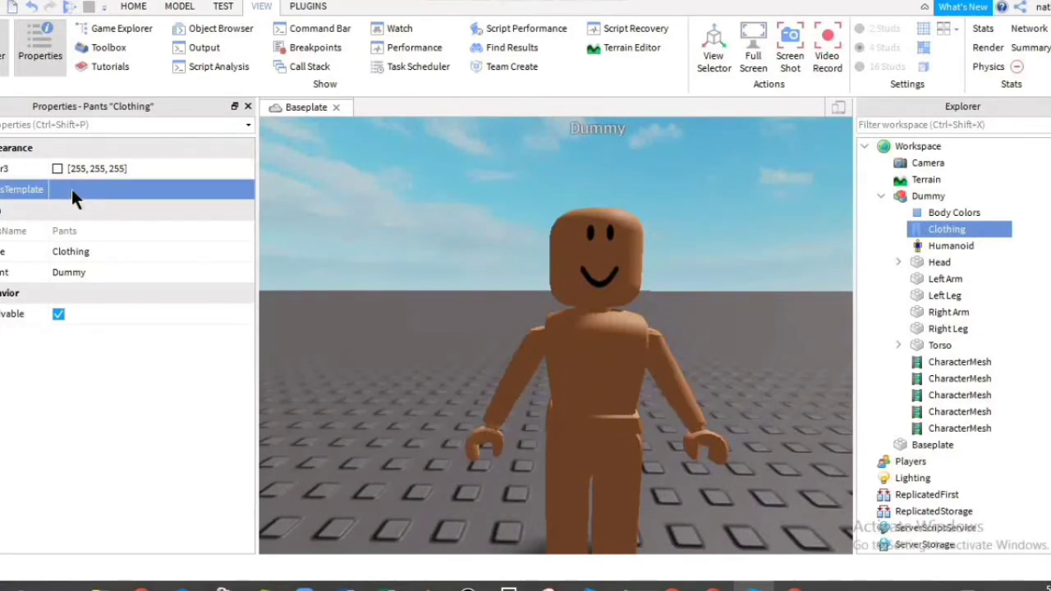
# Step: Examine the outfit on the dummy from the front, both close up and at full length
pyautogui.moveTo(477, 260); pyautogui.dragTo(476, 261, button='right')
pyautogui.scroll(4, 729, 384)
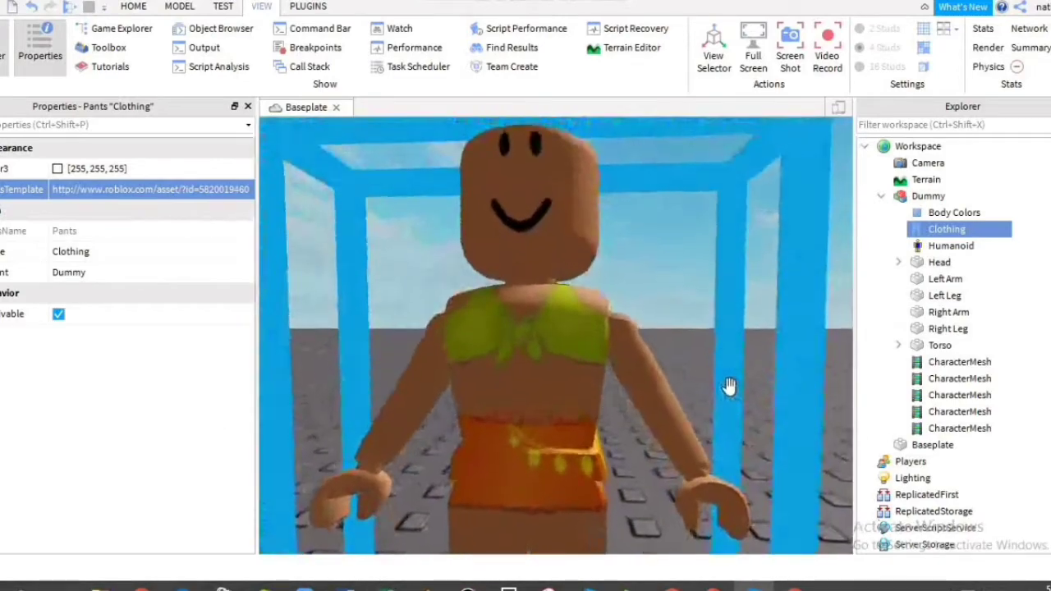
pyautogui.scroll(-3, 729, 385)
pyautogui.scroll(3, 729, 386)
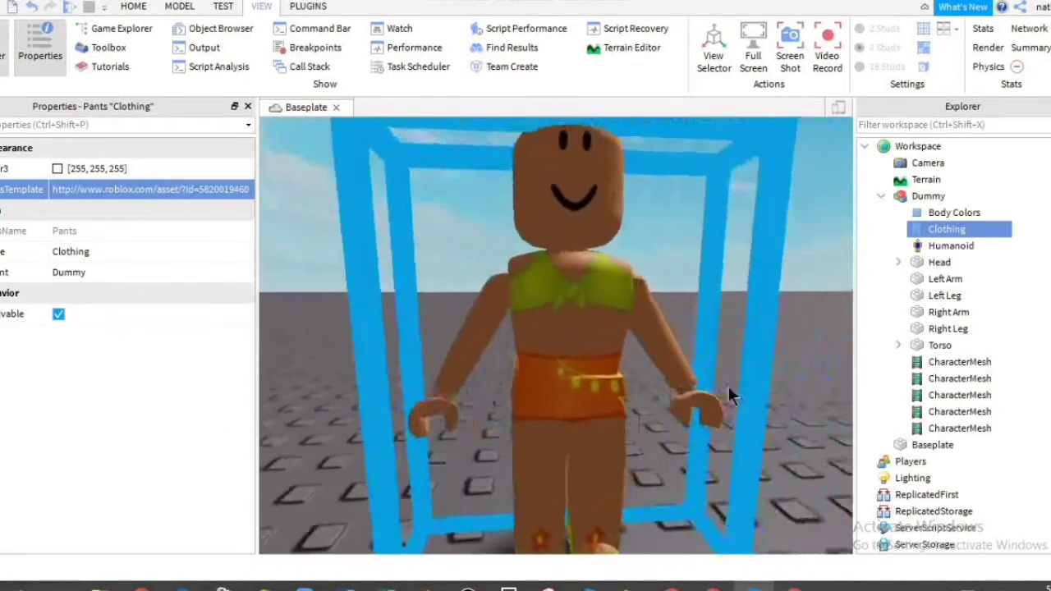
pyautogui.scroll(-3, 729, 384)
pyautogui.scroll(4, 729, 384)
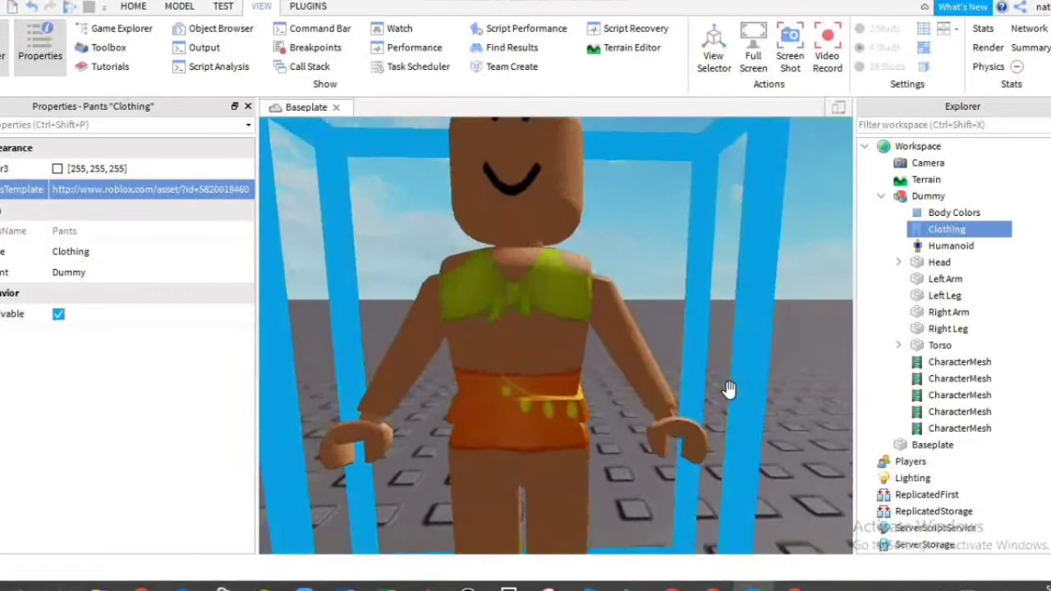
pyautogui.scroll(-3, 678, 281)
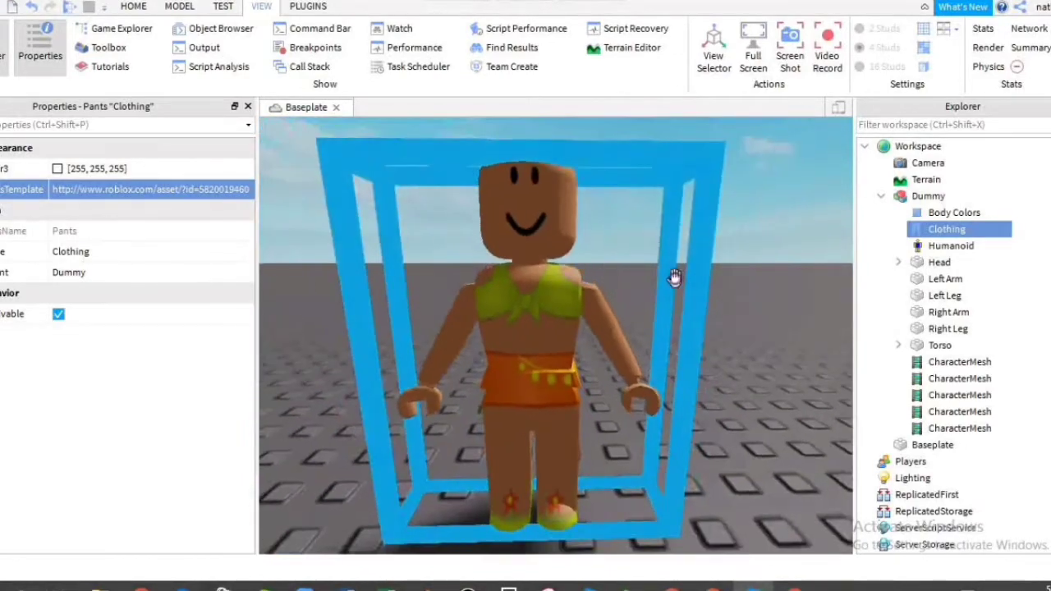
pyautogui.scroll(3, 674, 278)
pyautogui.scroll(-3, 673, 277)
pyautogui.scroll(3, 645, 204)
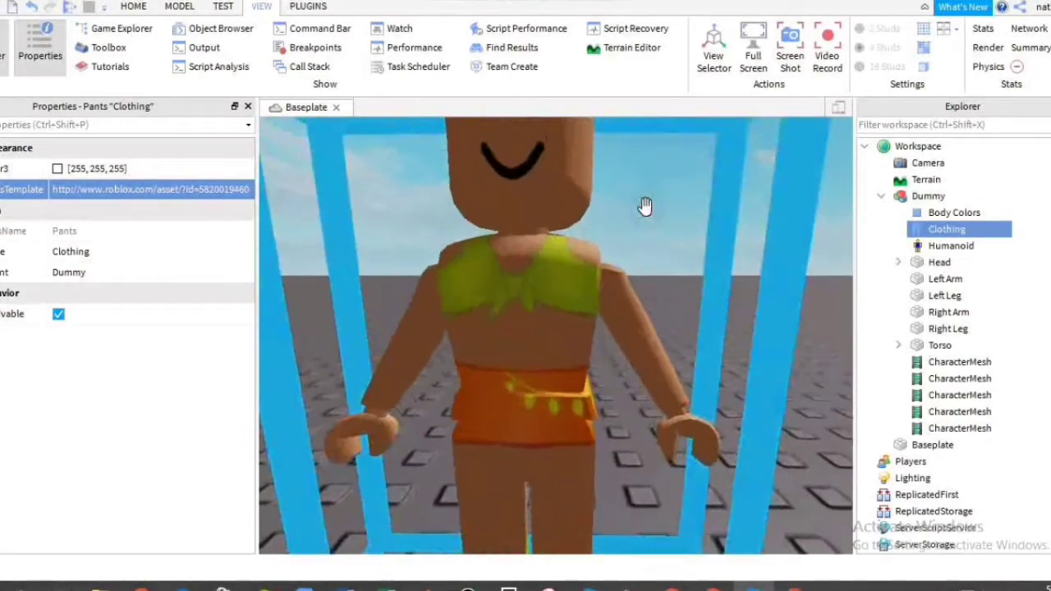
pyautogui.scroll(-3, 692, 383)
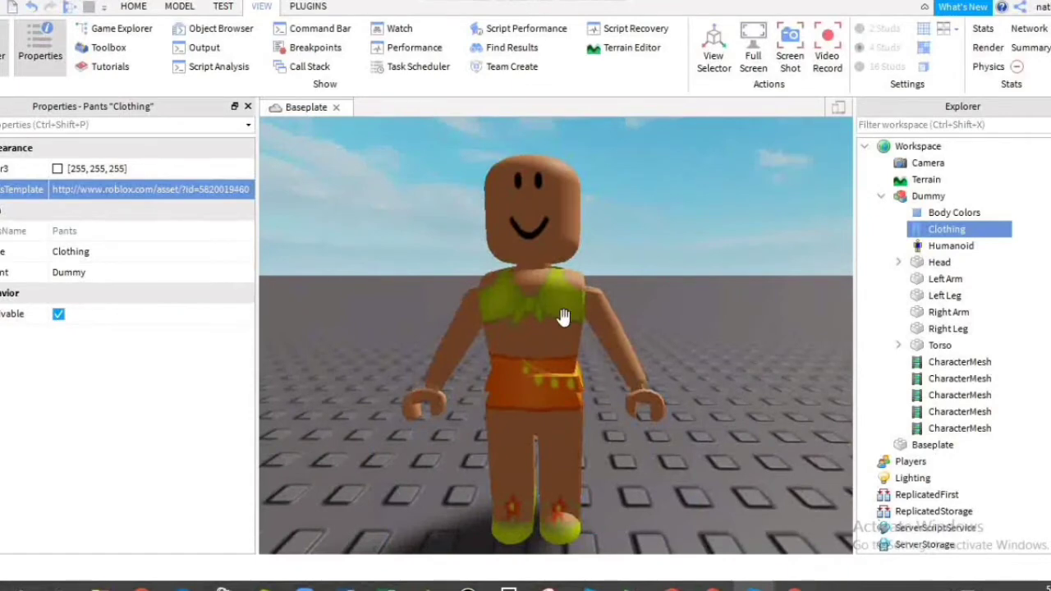
# Step: Hide the Properties, open the Load Catalog Items plugin and move its dialog away from the dummy
pyautogui.click(247, 107)
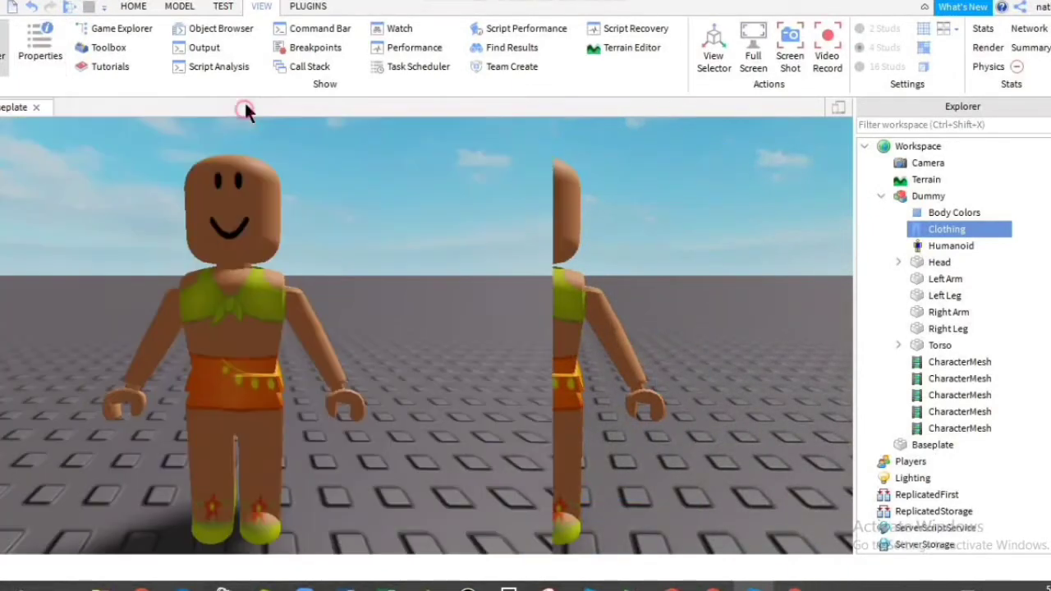
pyautogui.click(297, 7)
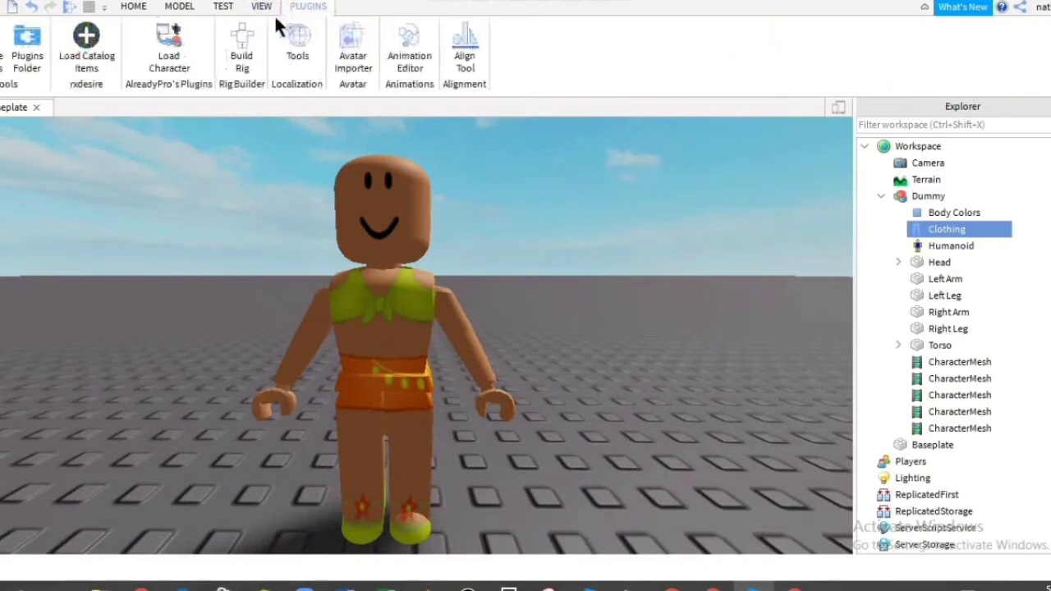
pyautogui.click(89, 56)
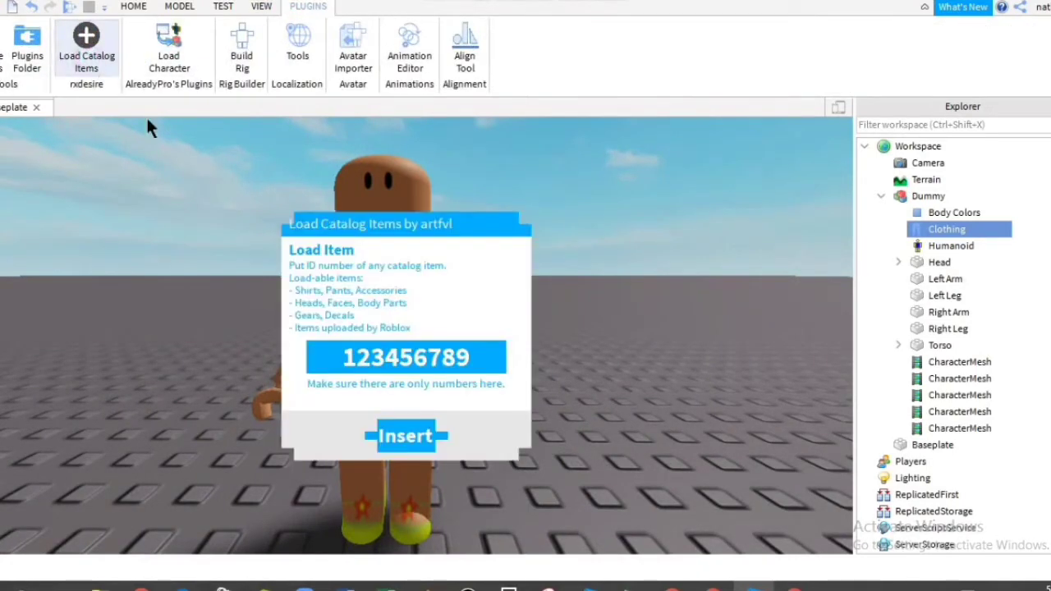
pyautogui.moveTo(345, 233); pyautogui.dragTo(51, 171)
# Step: Switch to the browser and open the Roblox Avatar Shop catalog
pyautogui.hotkey('alt', 'Tab')
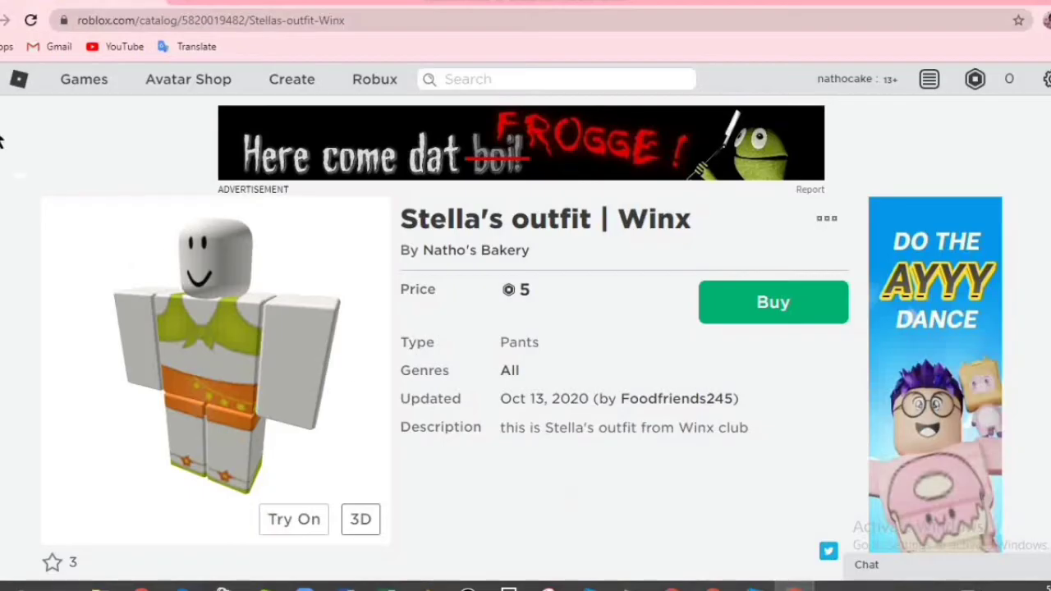
pyautogui.click(1, 80)
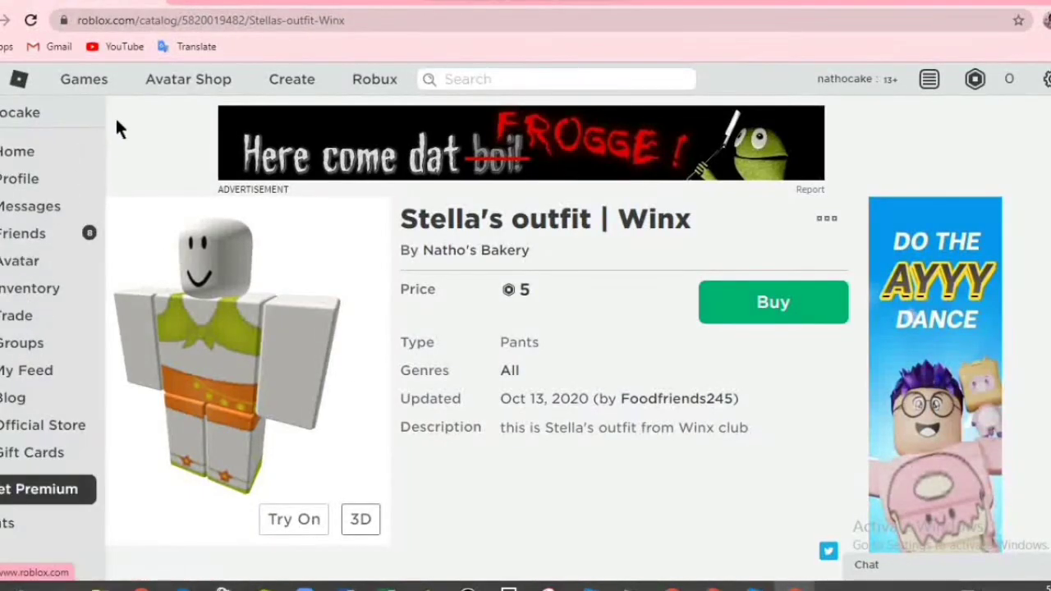
pyautogui.click(195, 69)
pyautogui.click(8, 20)
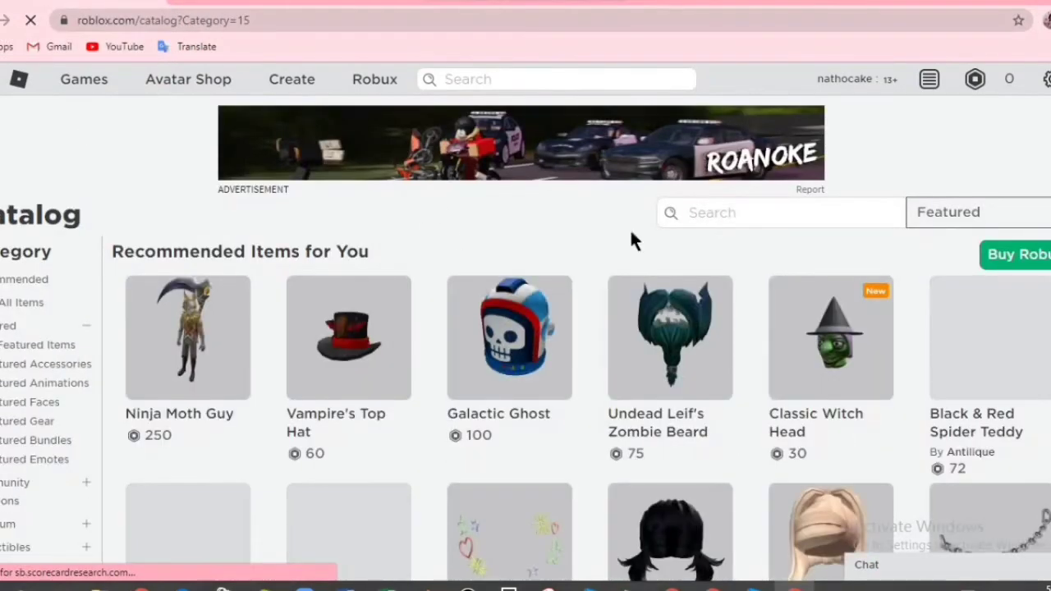
# Step: Look through the recommended catalog items for hair and accessories that suit the avatar
pyautogui.scroll(-3, 630, 238)
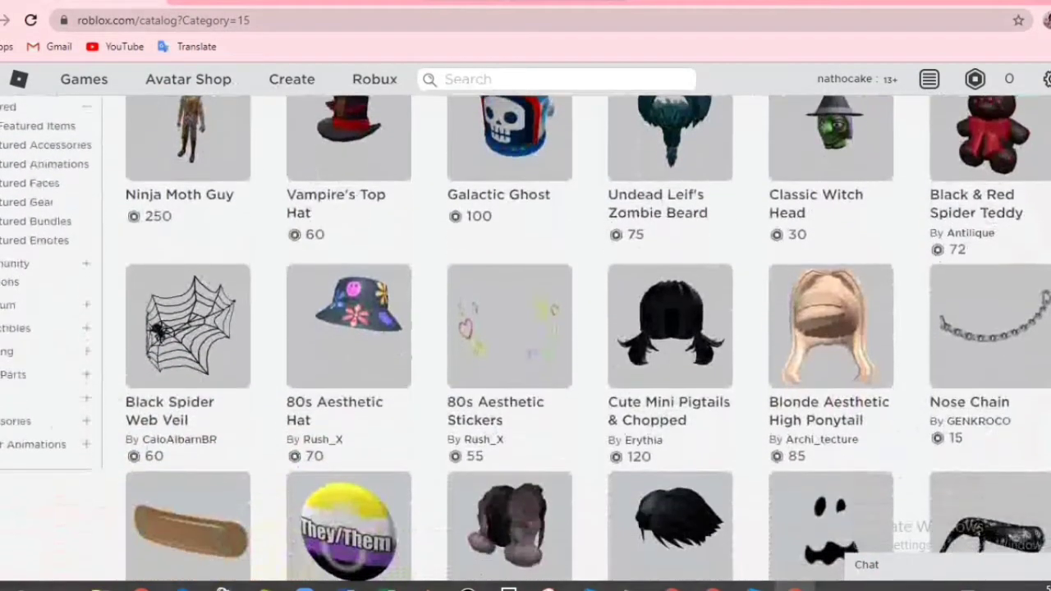
pyautogui.scroll(-1, 873, 287)
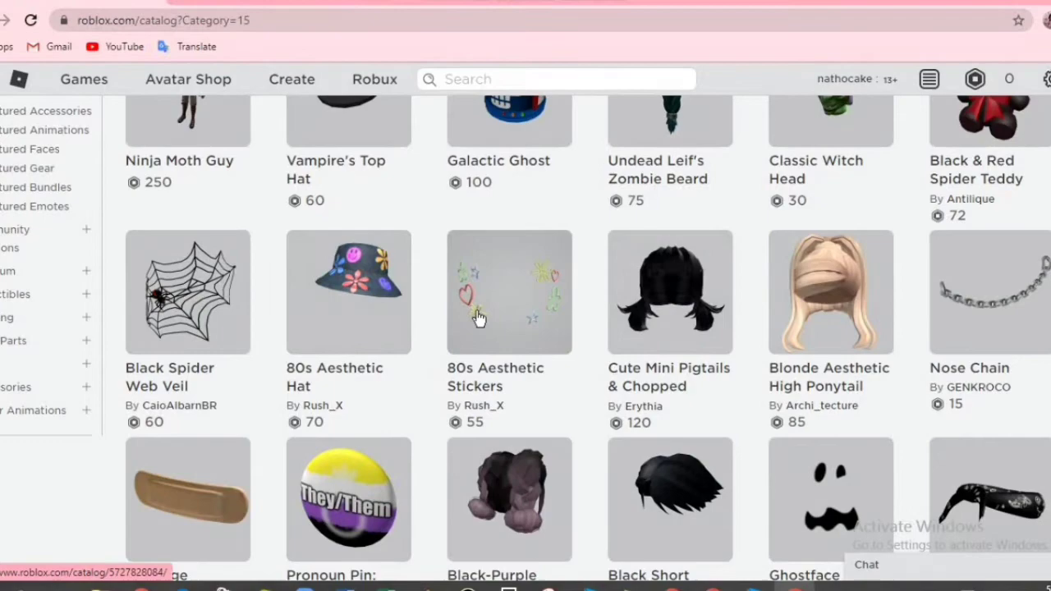
pyautogui.scroll(-6, 479, 320)
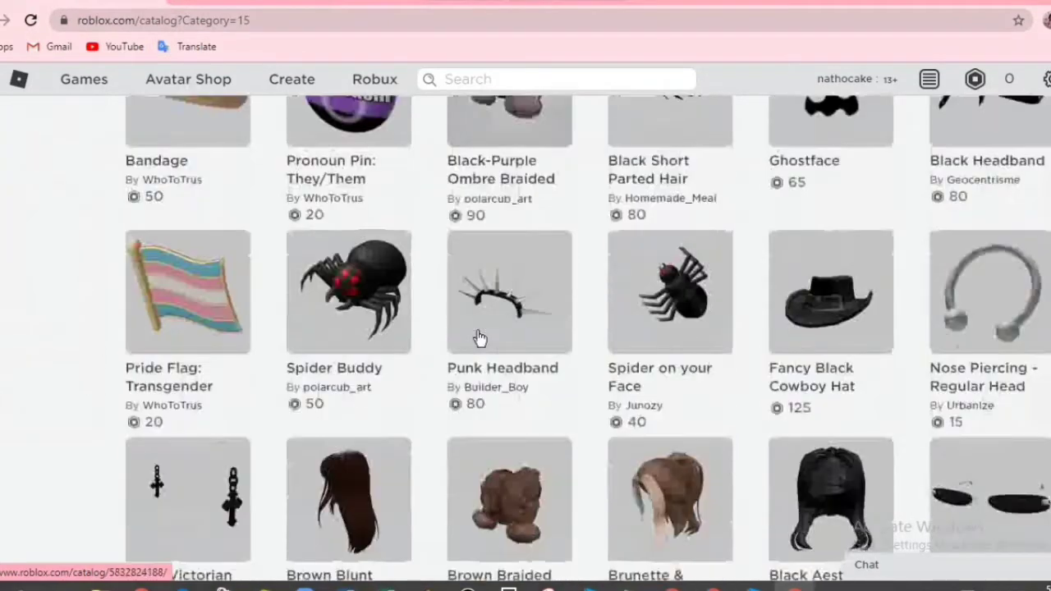
pyautogui.scroll(-6, 481, 339)
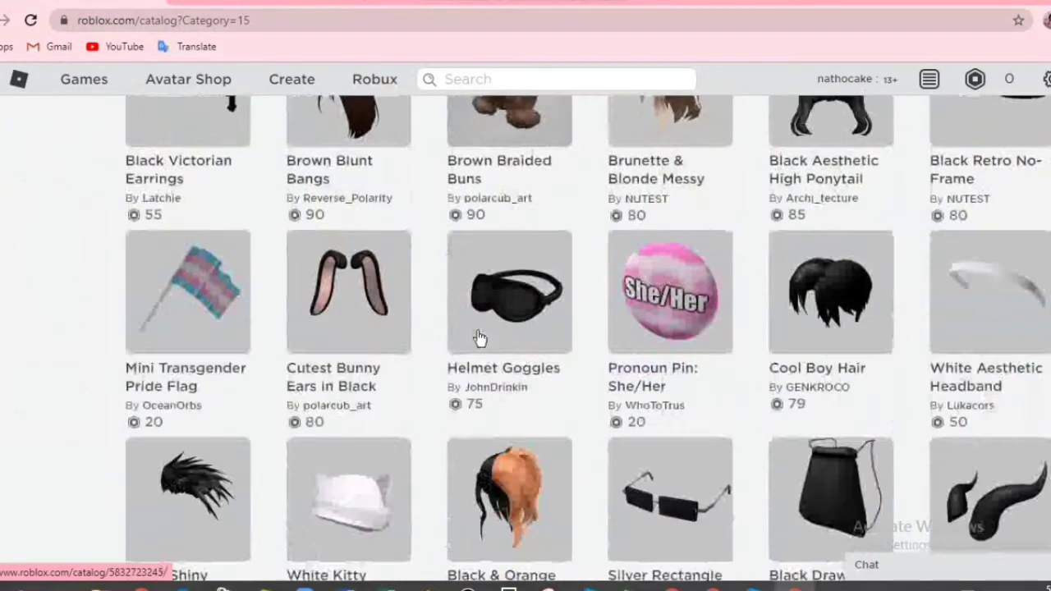
pyautogui.scroll(-3, 480, 339)
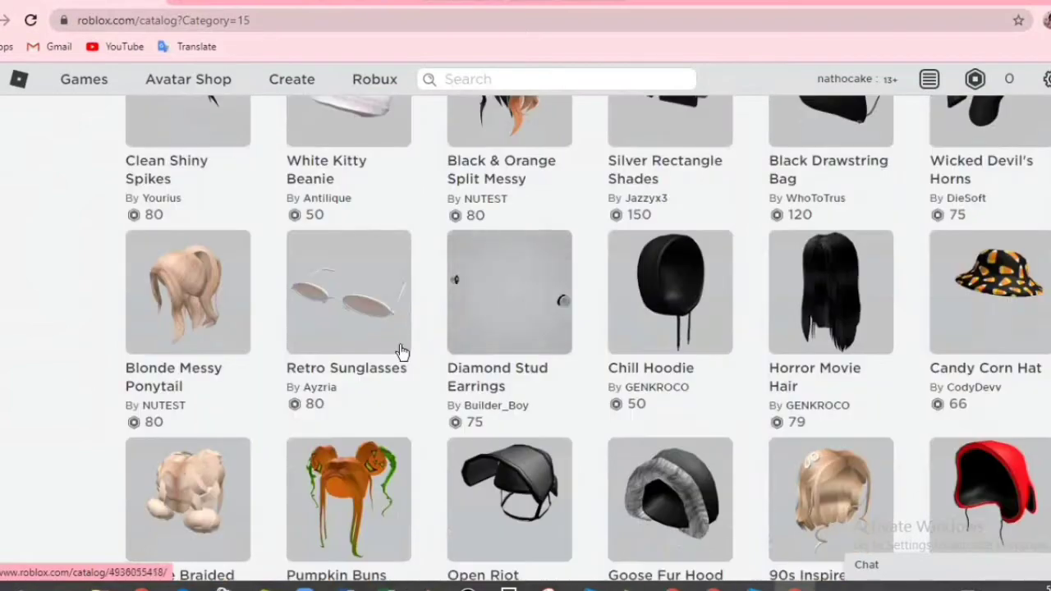
pyautogui.scroll(-5, 400, 348)
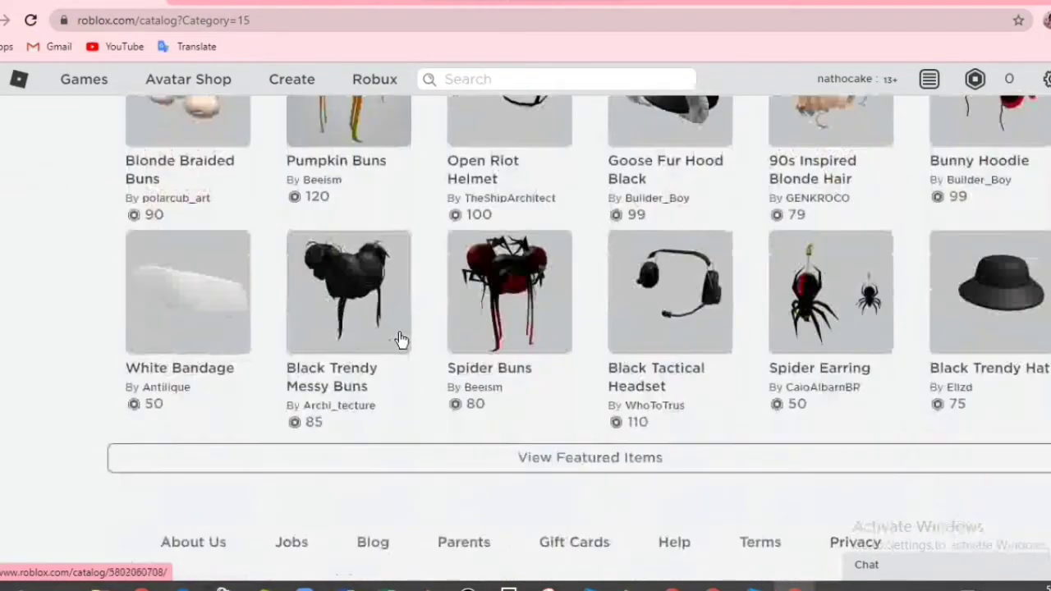
pyautogui.scroll(6, 386, 312)
pyautogui.scroll(7, 383, 293)
pyautogui.click(208, 1)
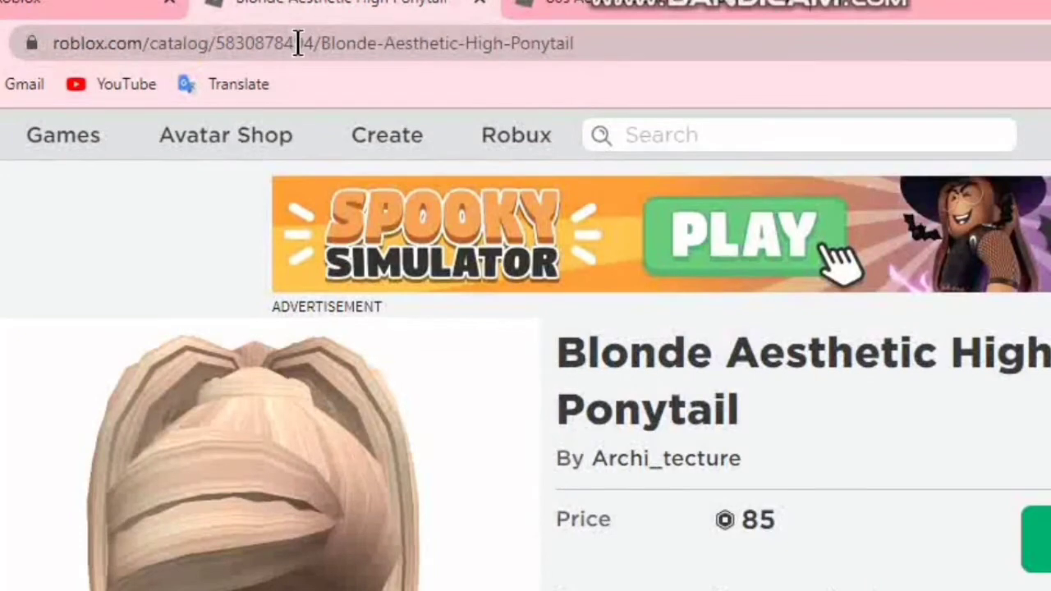
pyautogui.doubleClick(298, 44)
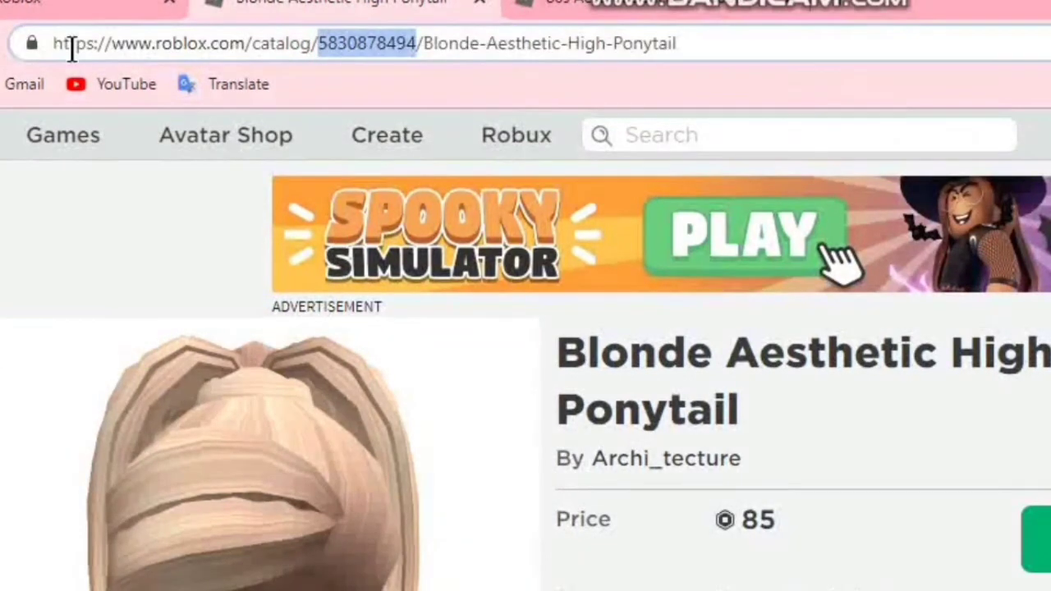
pyautogui.click(160, 43)
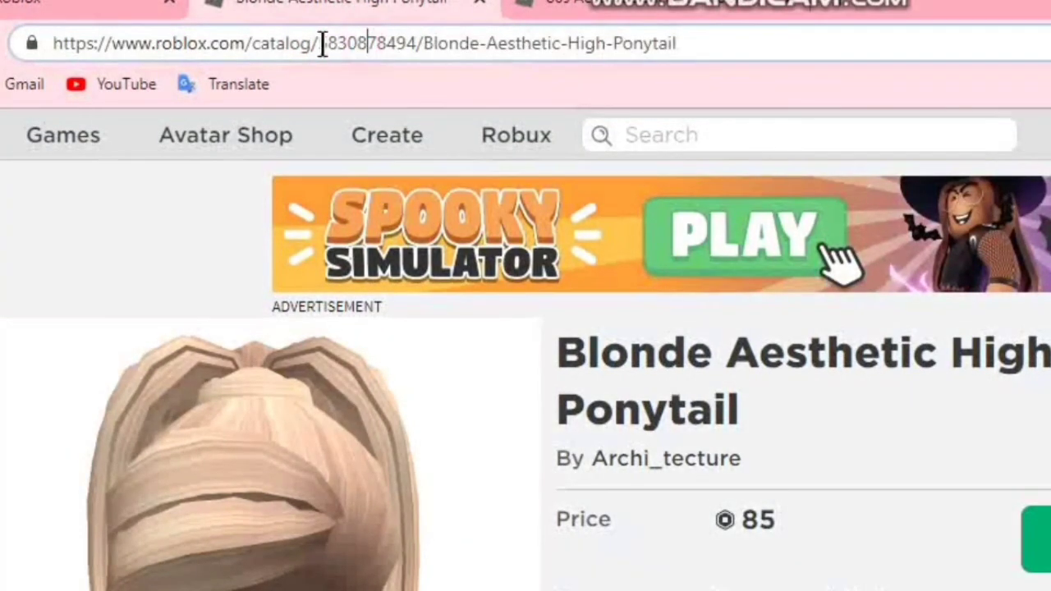
pyautogui.moveTo(321, 44); pyautogui.dragTo(413, 43)
pyautogui.hotkey('ctrl', 'c')
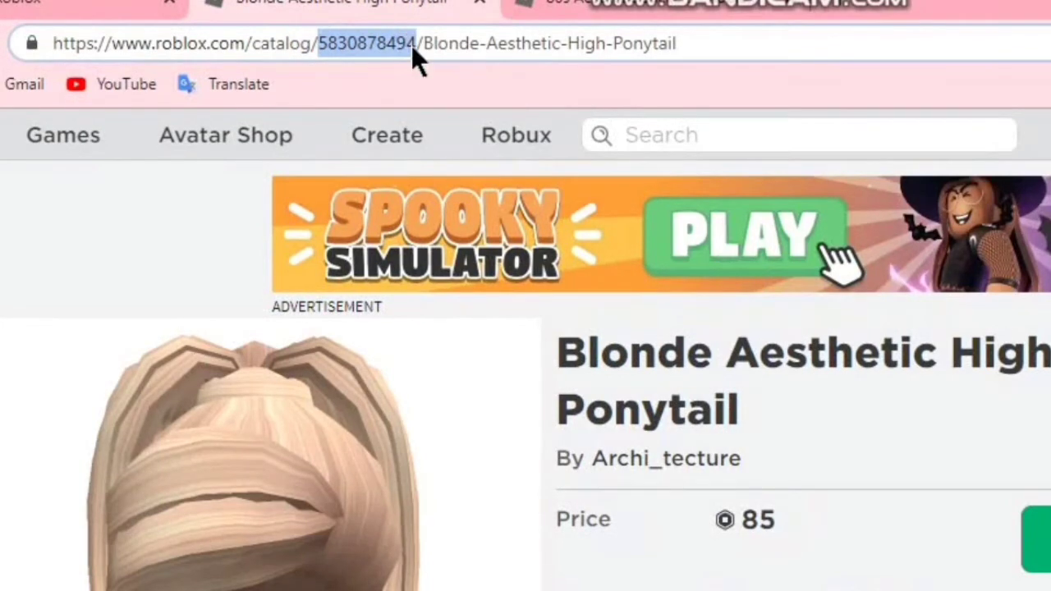
pyautogui.click(215, 238)
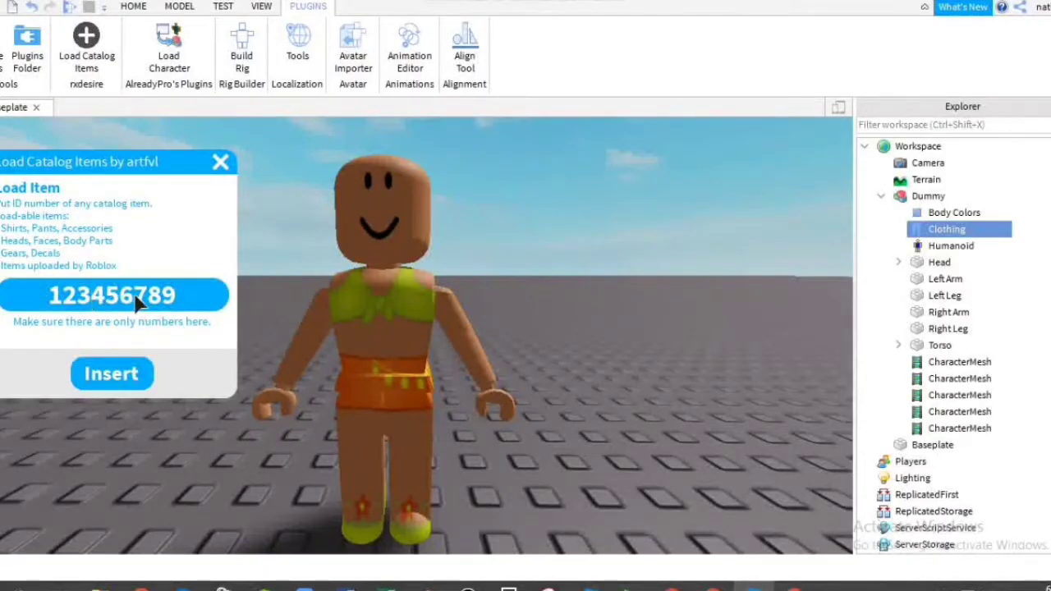
pyautogui.click(103, 303)
pyautogui.hotkey('ctrl', 'v')
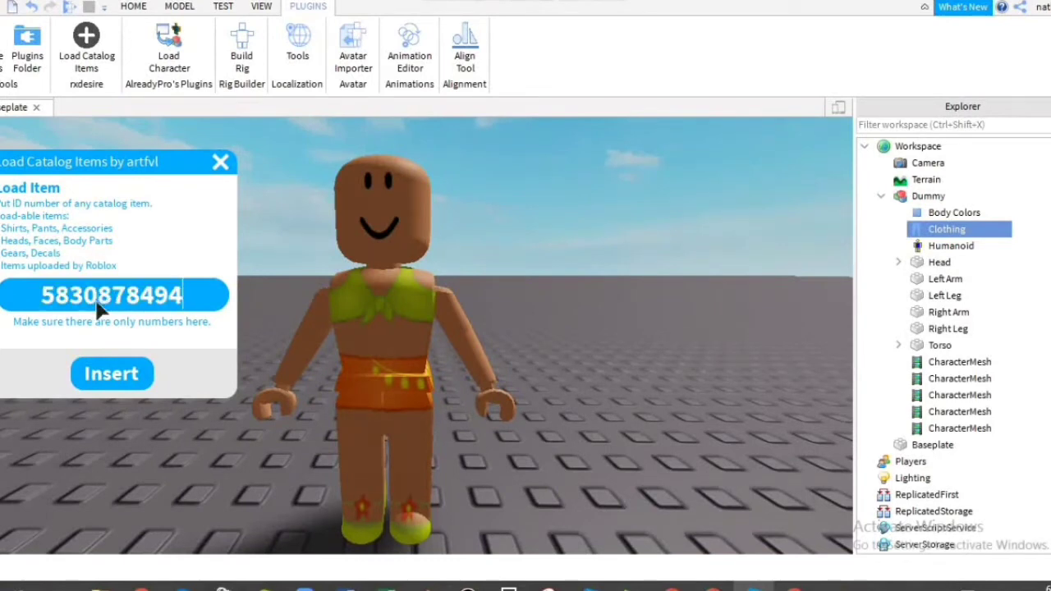
pyautogui.click(128, 389)
pyautogui.click(220, 162)
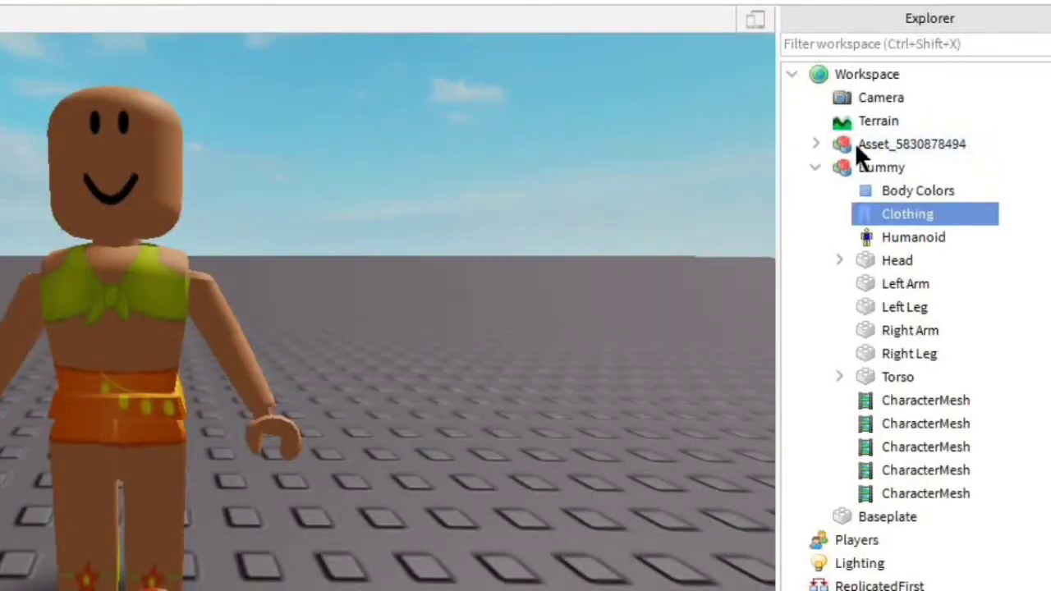
pyautogui.click(818, 145)
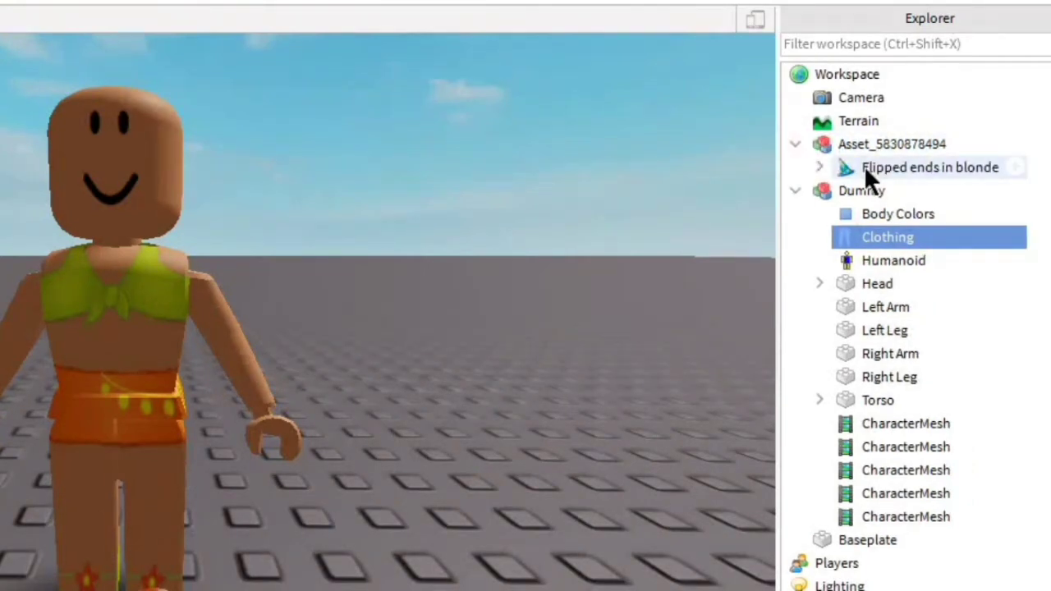
pyautogui.click(861, 167)
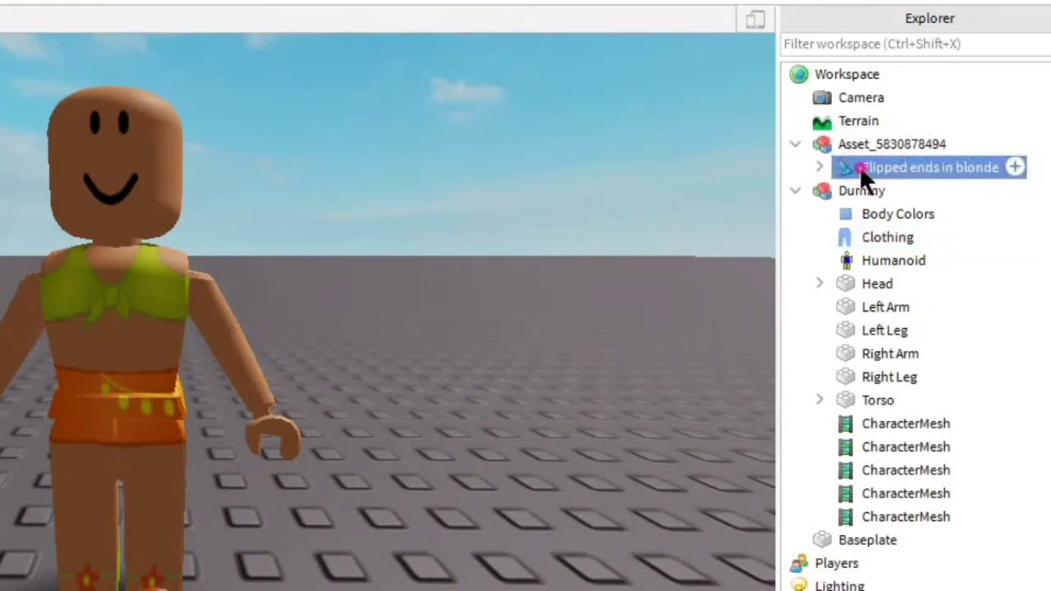
pyautogui.moveTo(871, 182); pyautogui.dragTo(878, 196)
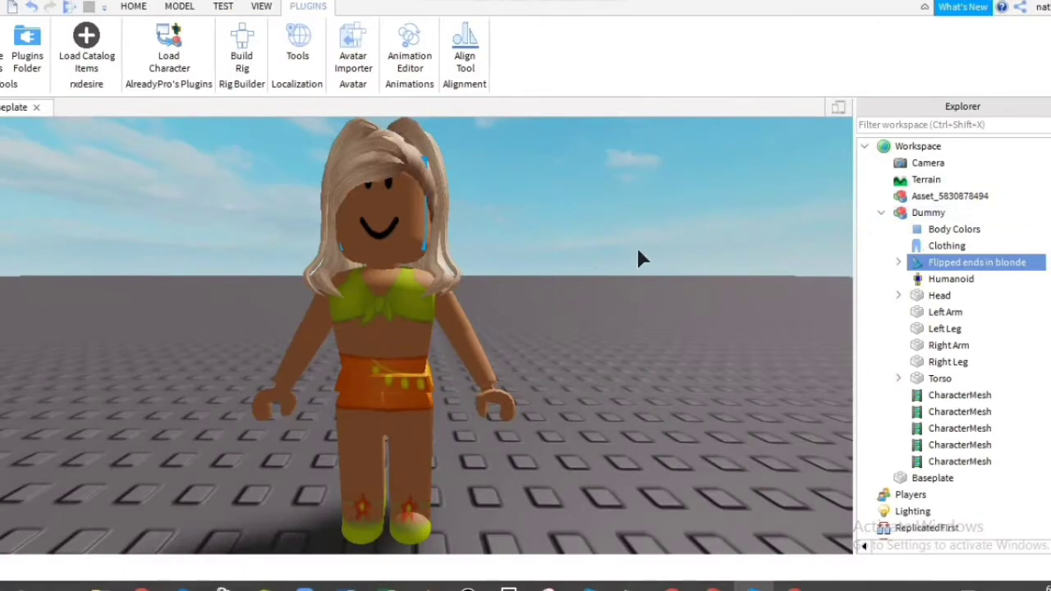
pyautogui.click(918, 195)
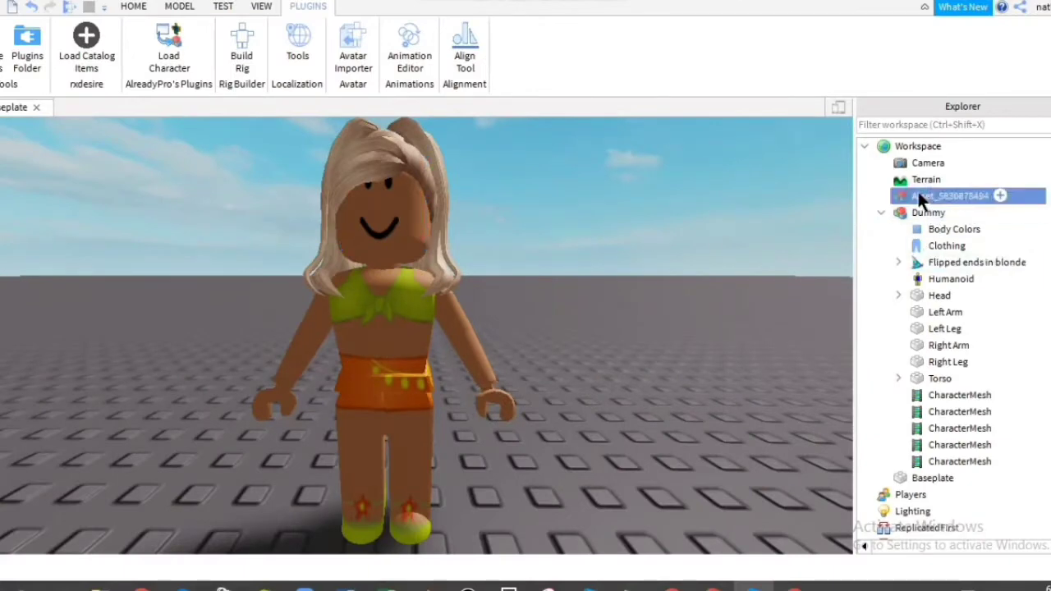
pyautogui.press('Delete')
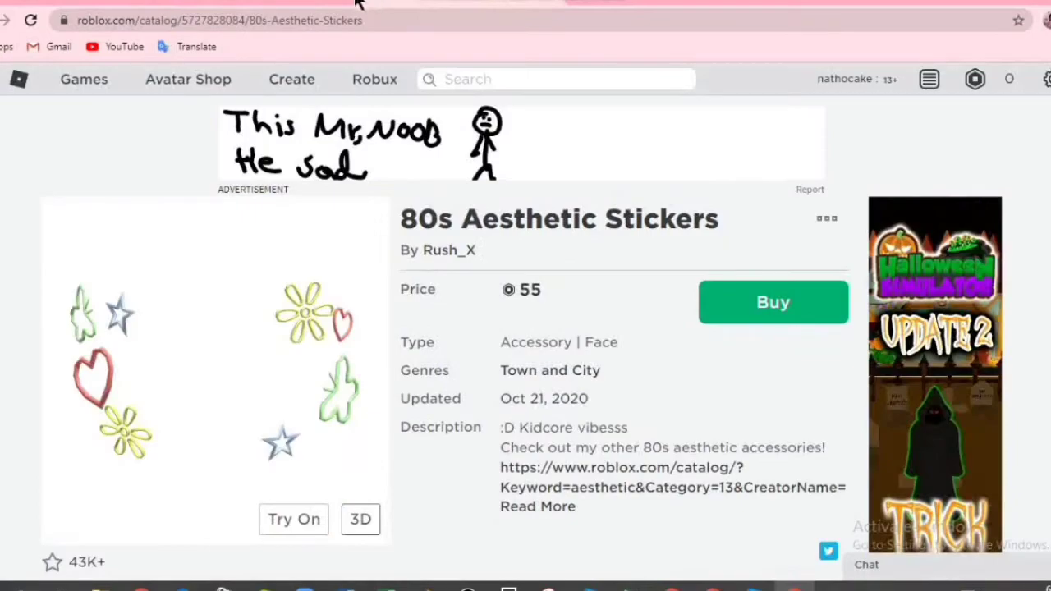
pyautogui.doubleClick(279, 21)
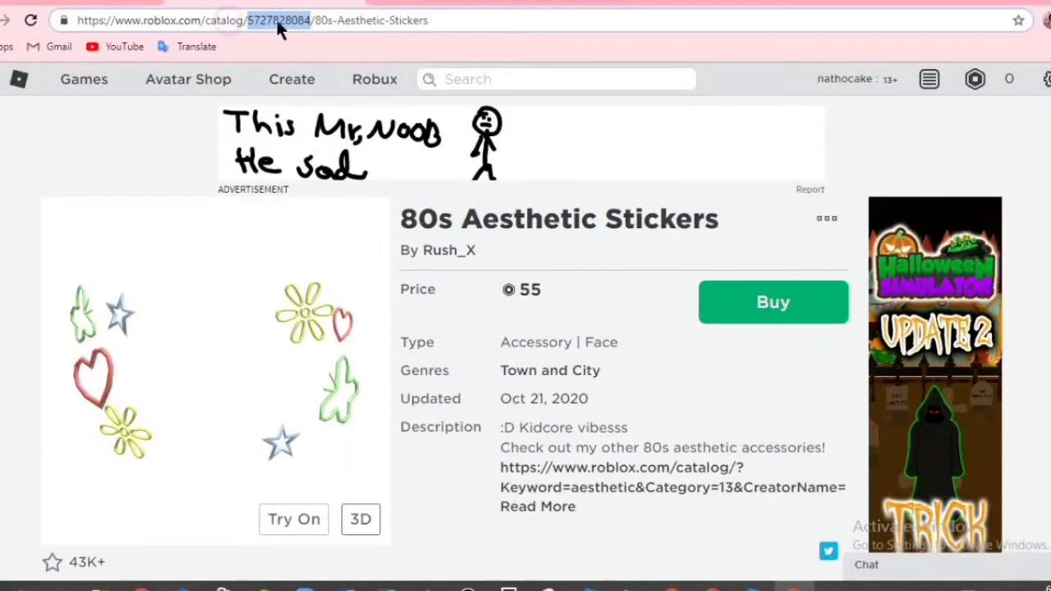
pyautogui.scroll(-4, 567, 520)
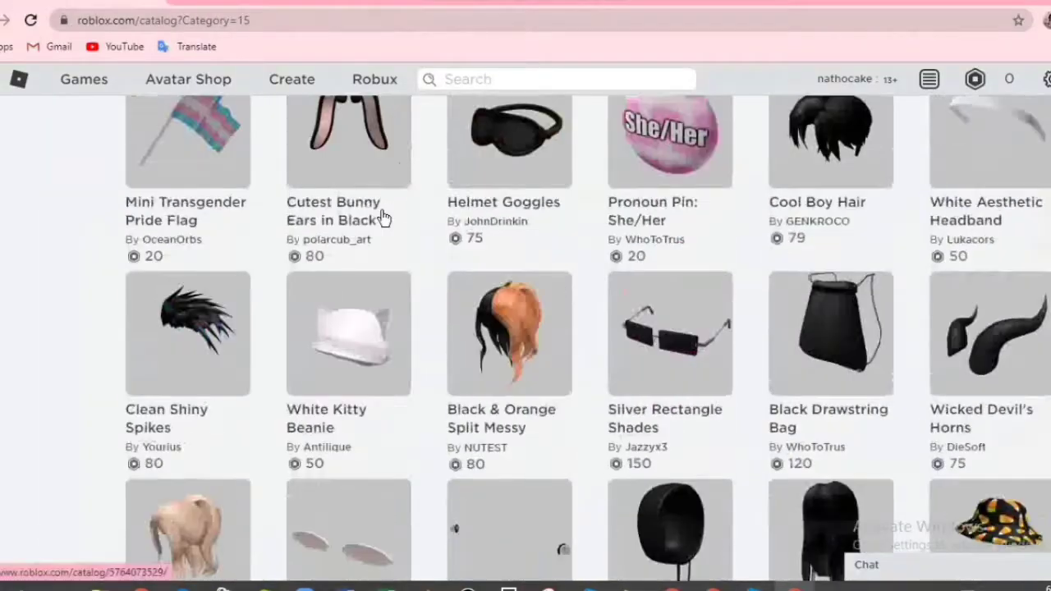
pyautogui.scroll(3, 383, 216)
pyautogui.scroll(-4, 641, 312)
pyautogui.scroll(5, 954, 330)
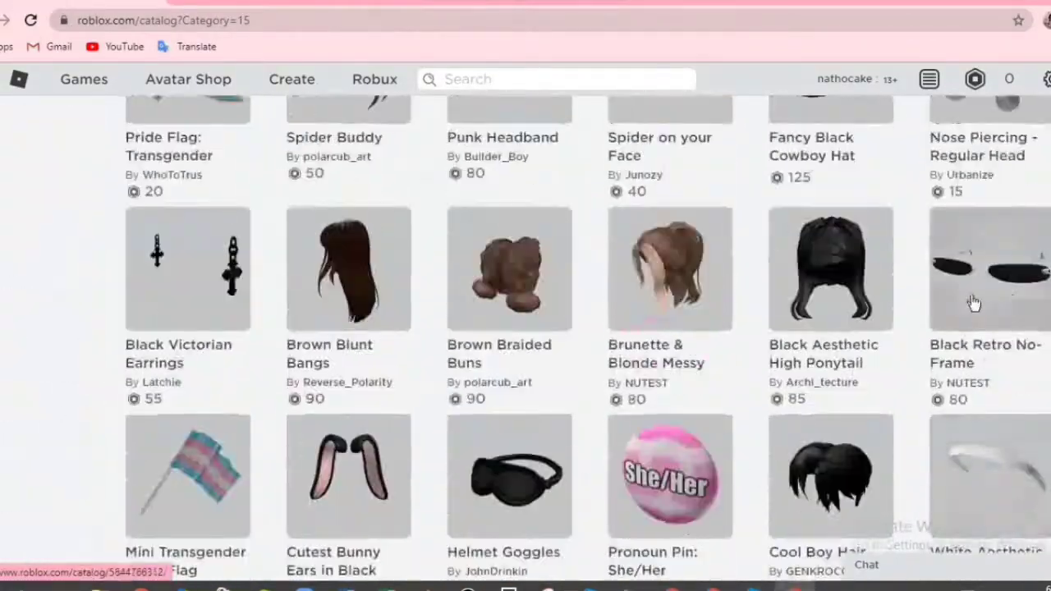
pyautogui.click(972, 304)
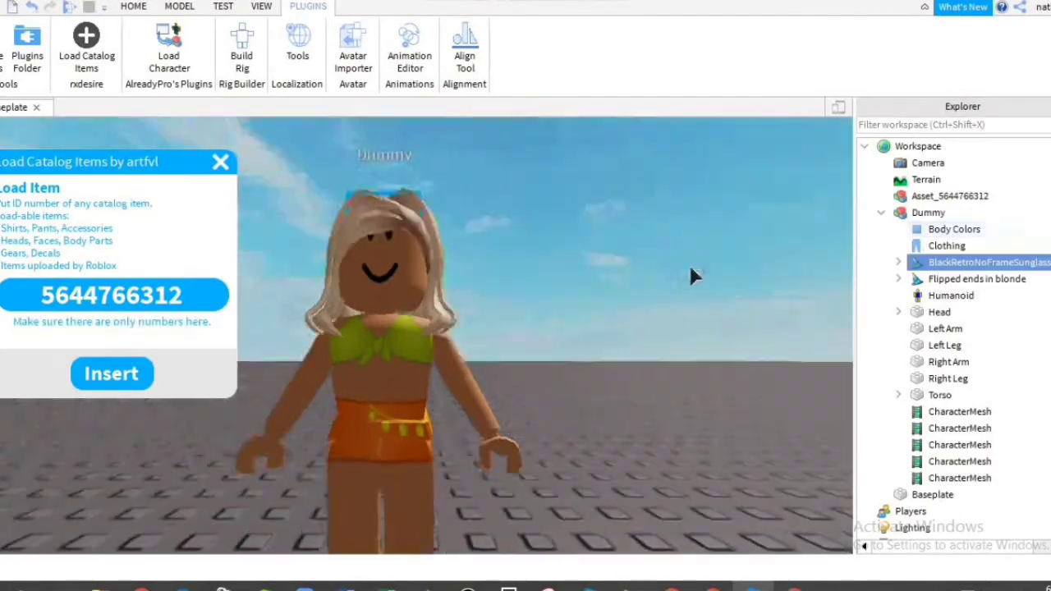
pyautogui.moveTo(688, 266); pyautogui.dragTo(689, 271, button='right')
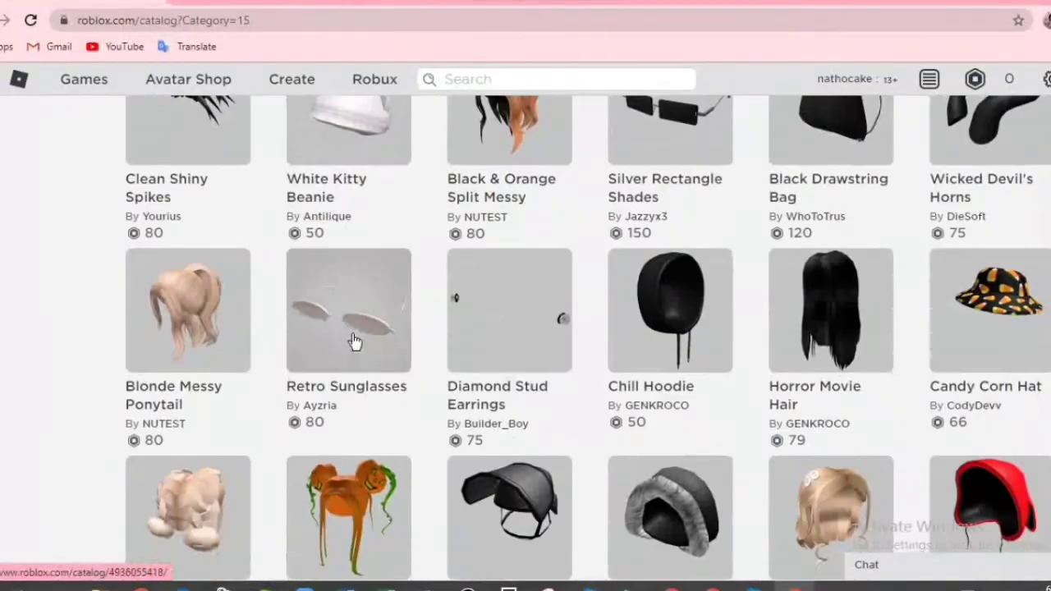
pyautogui.click(347, 304)
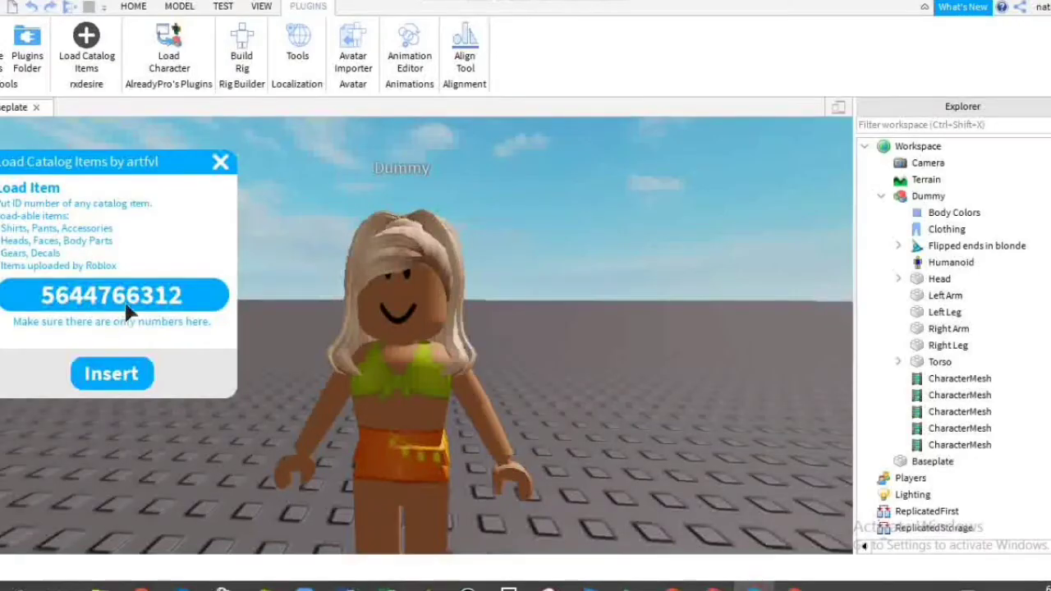
pyautogui.hotkey('ctrl', 'v')
pyautogui.click(131, 373)
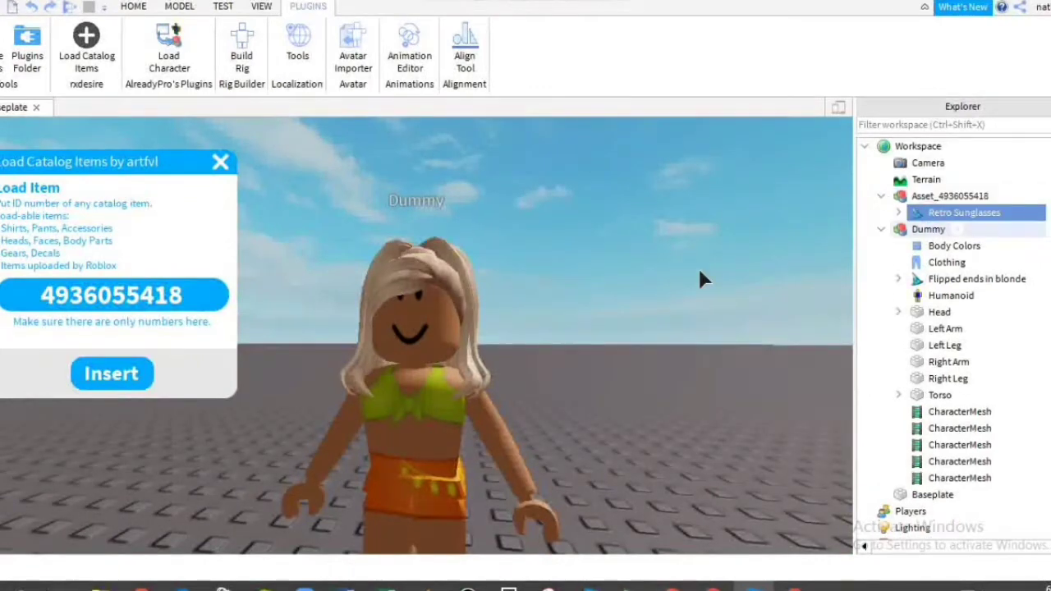
pyautogui.moveTo(700, 271); pyautogui.dragTo(703, 273, button='right')
pyautogui.moveTo(974, 209); pyautogui.dragTo(944, 229)
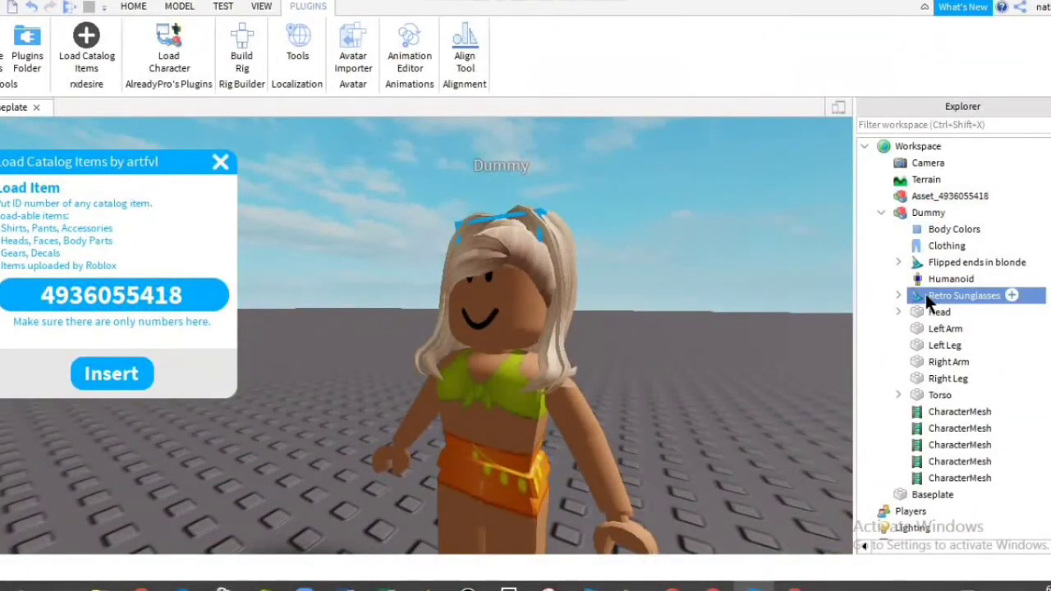
pyautogui.press('Delete')
pyautogui.click(919, 197)
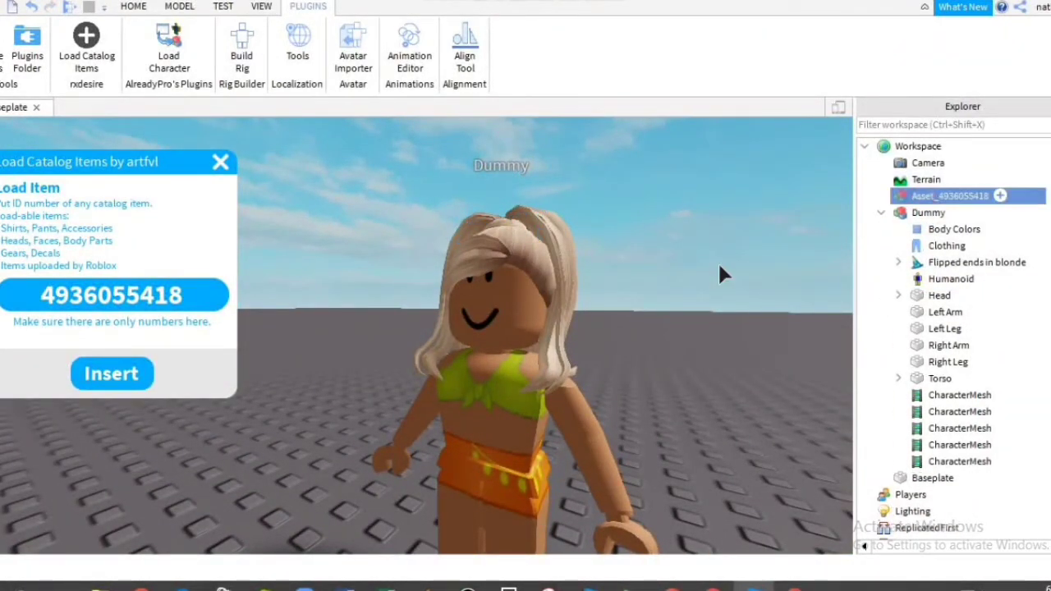
pyautogui.press('Delete')
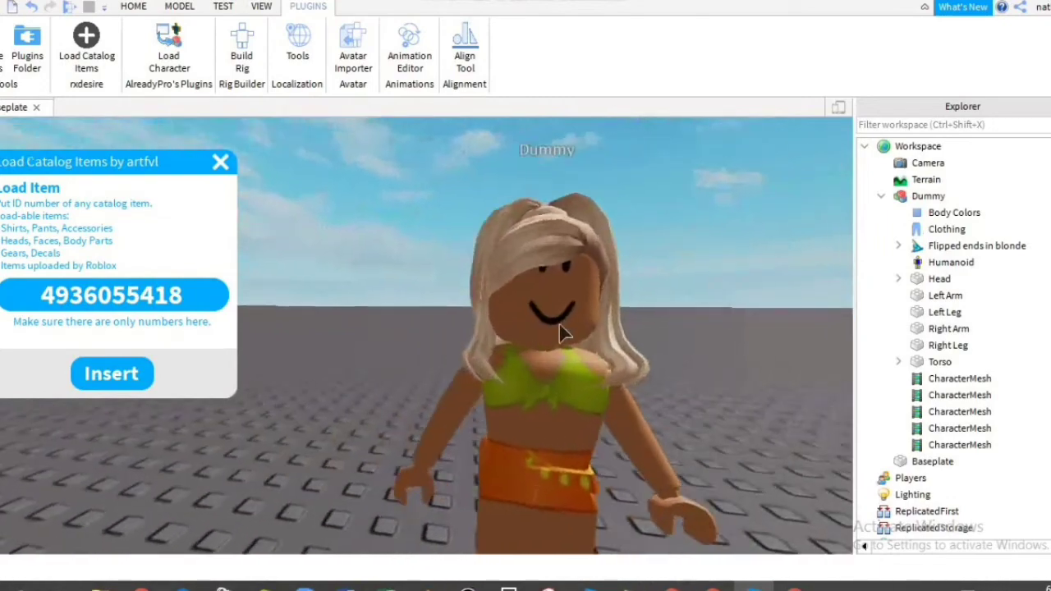
pyautogui.moveTo(557, 322); pyautogui.dragTo(556, 322, button='right')
pyautogui.scroll(-3, 557, 323)
pyautogui.scroll(2, 556, 323)
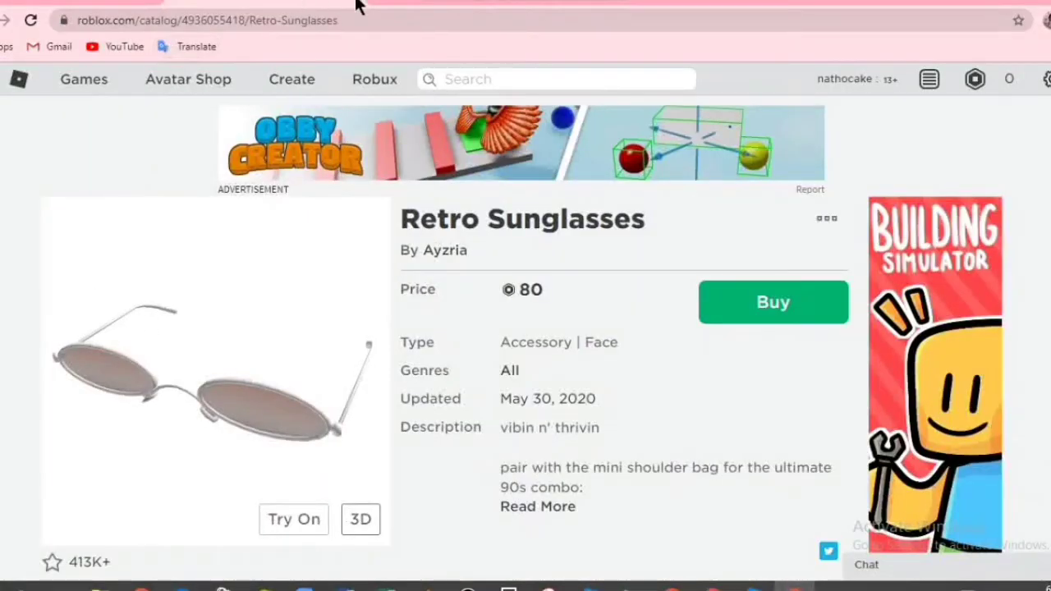
# Step: Return to the browser's catalog listing and open the Faces subcategory of Body Parts
pyautogui.hotkey('alt', 'Left')
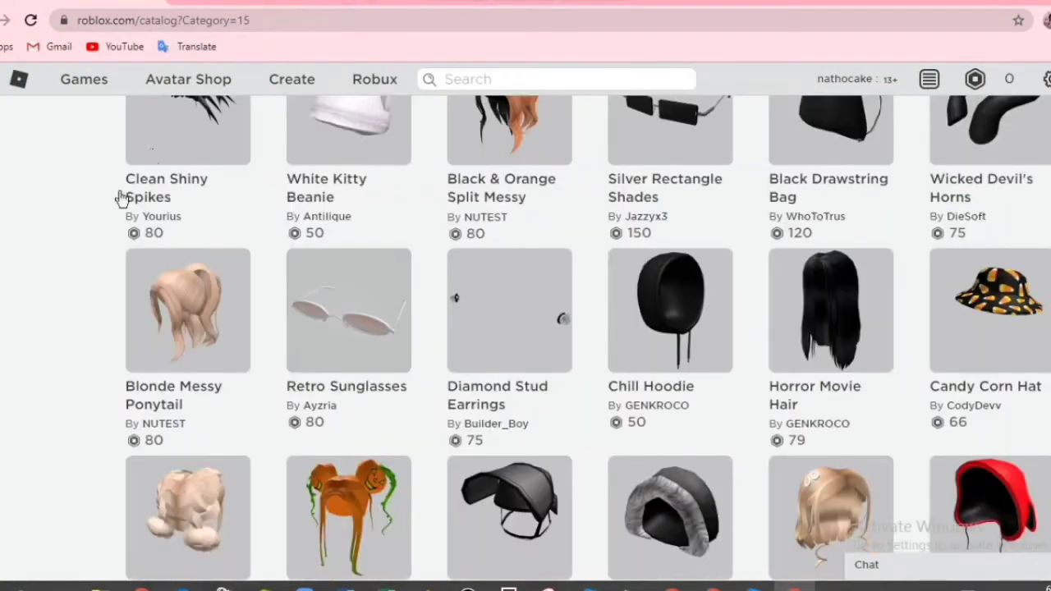
pyautogui.scroll(7, 117, 310)
pyautogui.scroll(8, 41, 300)
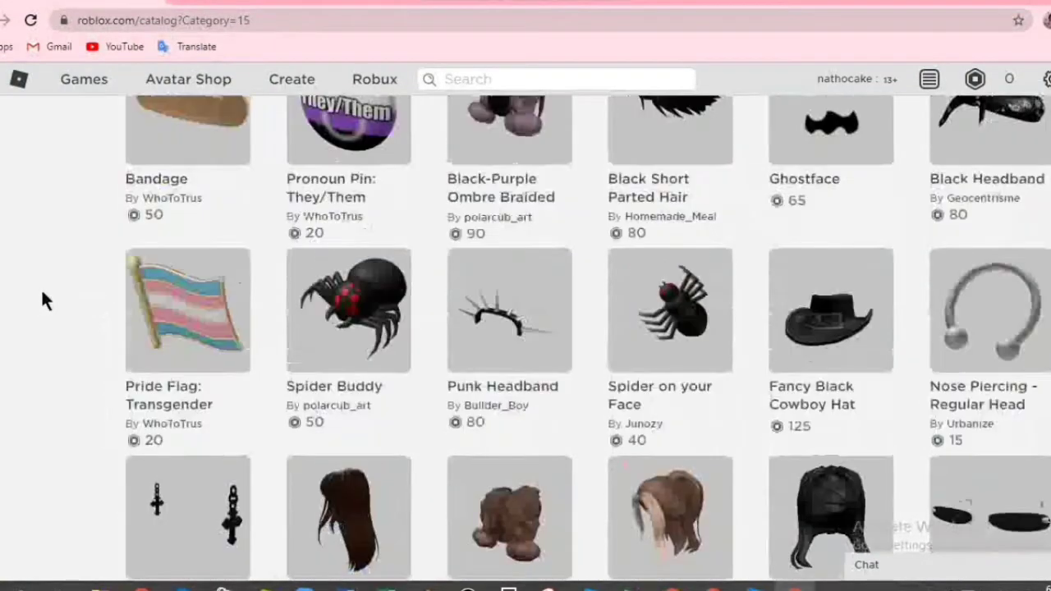
pyautogui.click(5, 283)
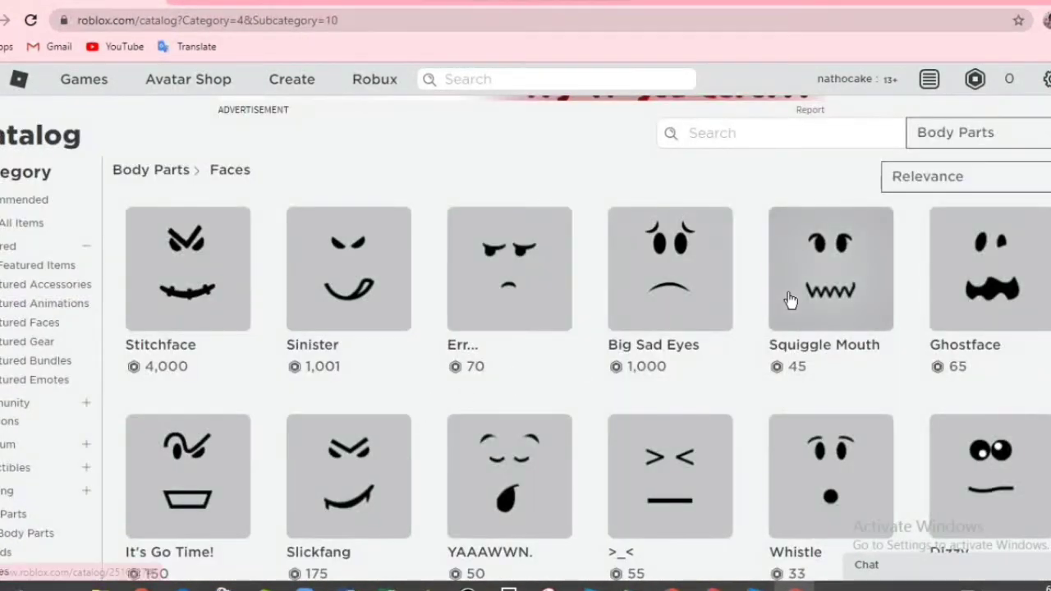
# Step: Open the Squiggle Mouth face from the catalog and copy its item ID, 25166274, from the page address
pyautogui.scroll(-1, 813, 308)
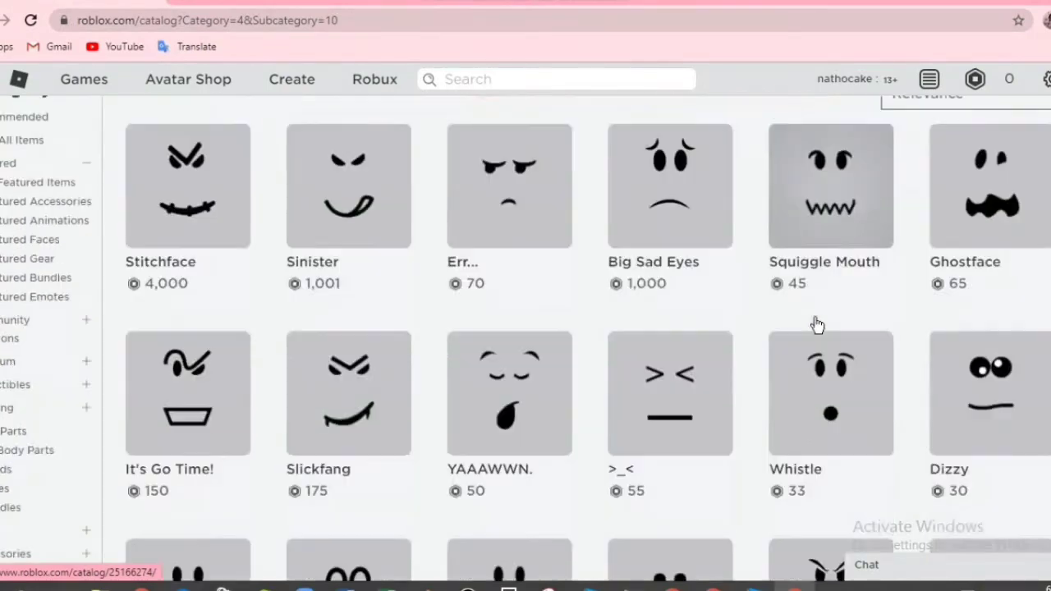
pyautogui.click(825, 195)
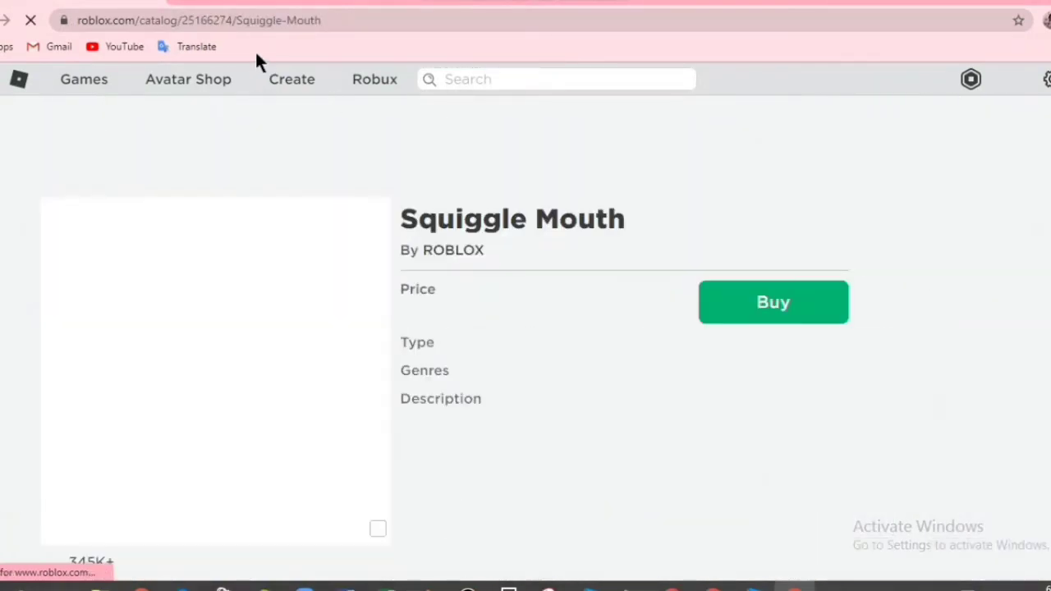
pyautogui.click(199, 22)
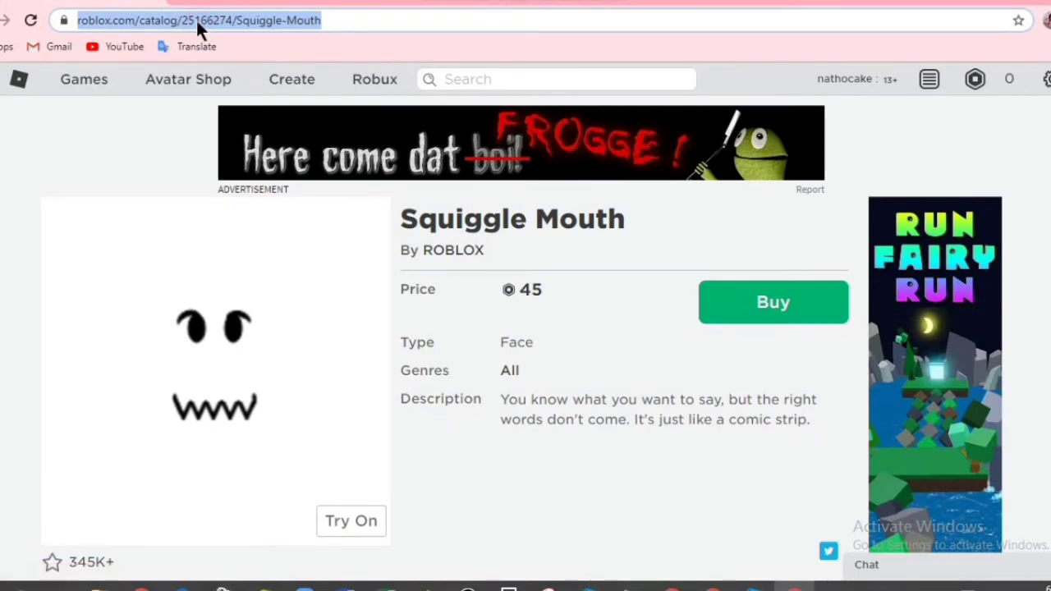
pyautogui.click(197, 20)
pyautogui.moveTo(247, 19); pyautogui.dragTo(295, 20)
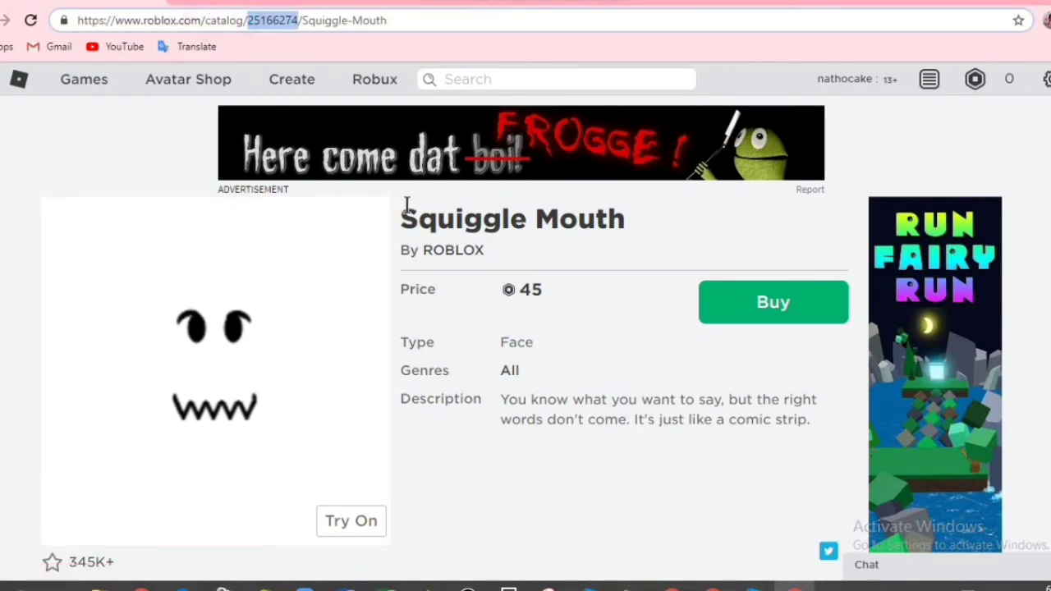
pyautogui.click(60, 137)
# Step: Switch to Roblox Studio and insert catalog item 25166274 with the Load Catalog Items plugin
pyautogui.click(754, 587)
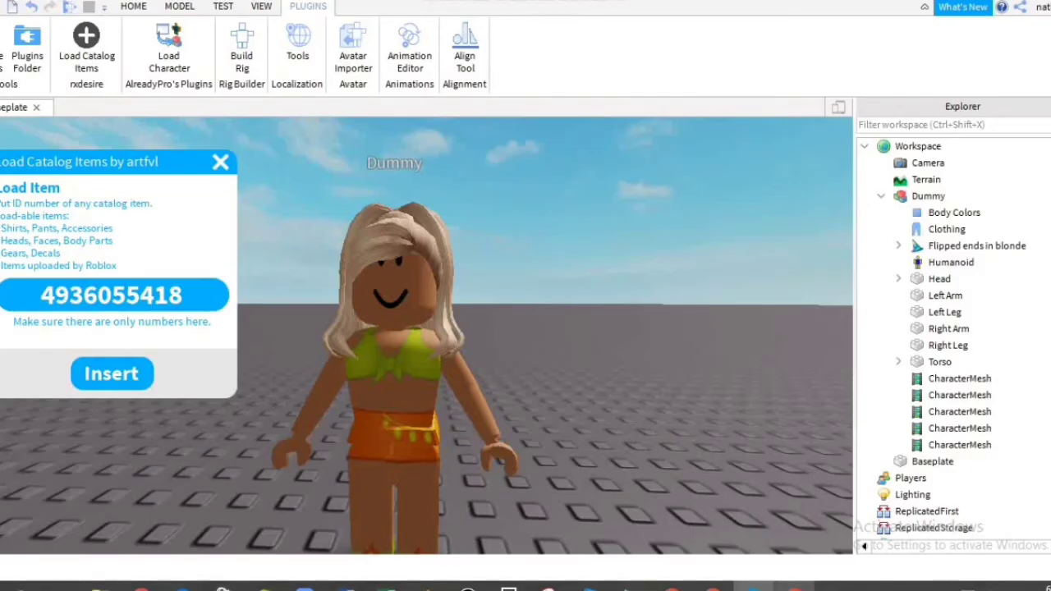
pyautogui.click(117, 295)
pyautogui.write('25166274')
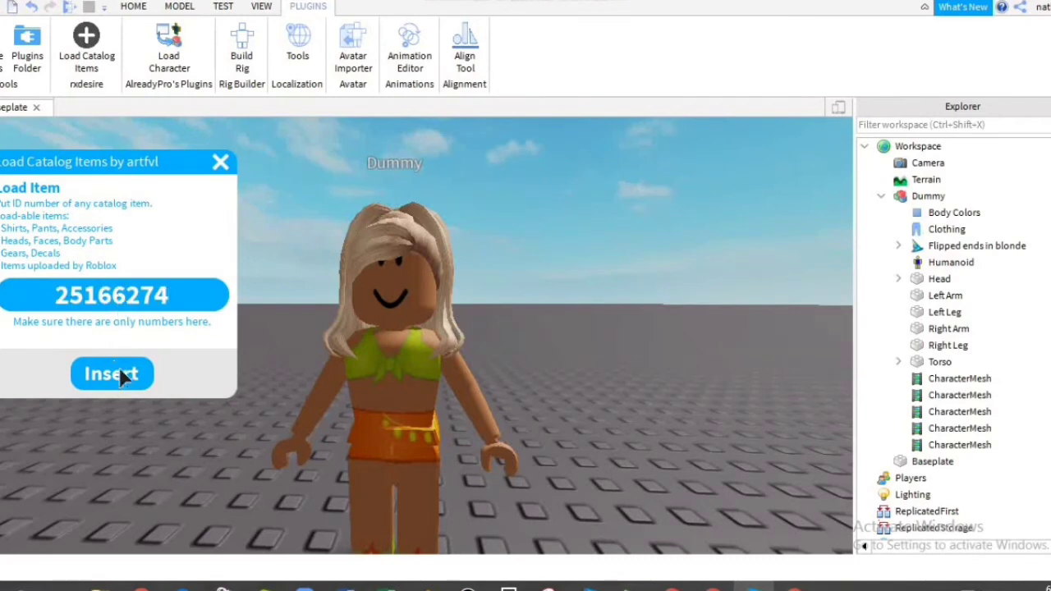
pyautogui.click(112, 374)
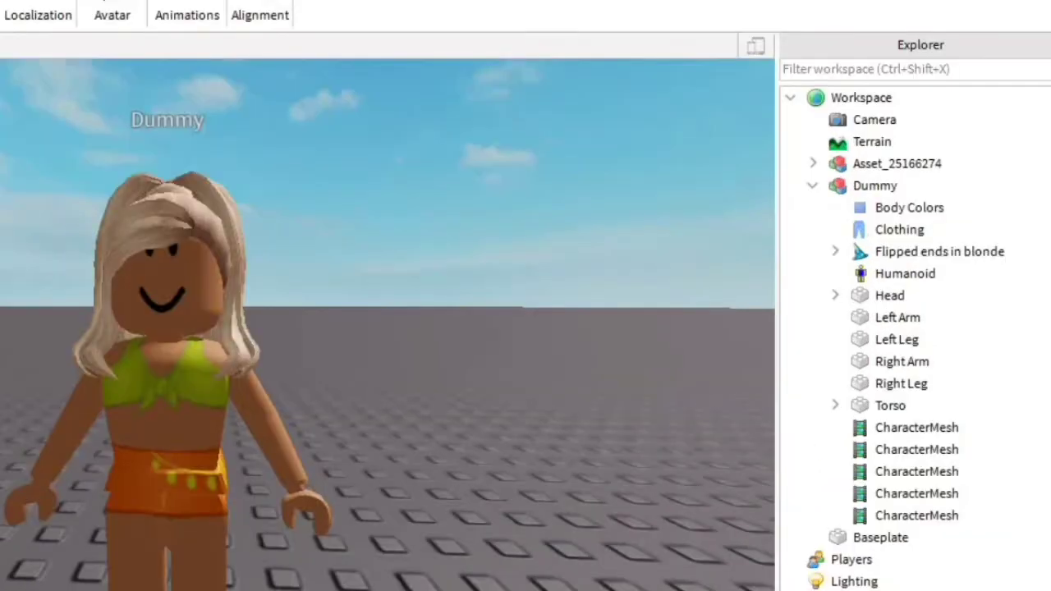
# Step: Delete the default Face decal from the Head of Dummy
pyautogui.click(833, 297)
pyautogui.click(888, 340)
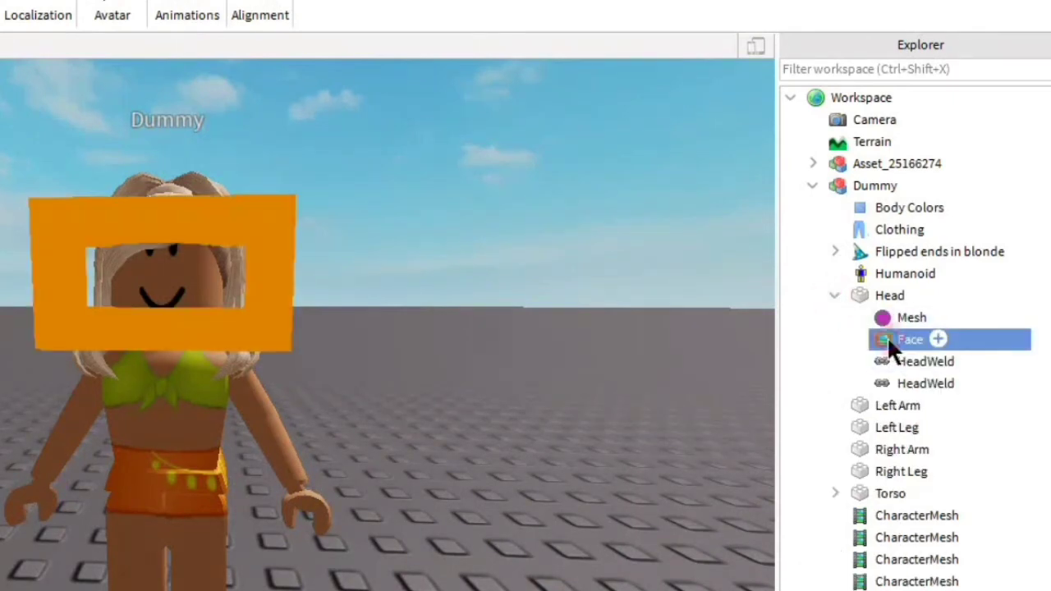
pyautogui.press('Delete')
# Step: Move the face decal from Asset_25166274 into Dummy's Head and delete the emptied asset model
pyautogui.click(813, 163)
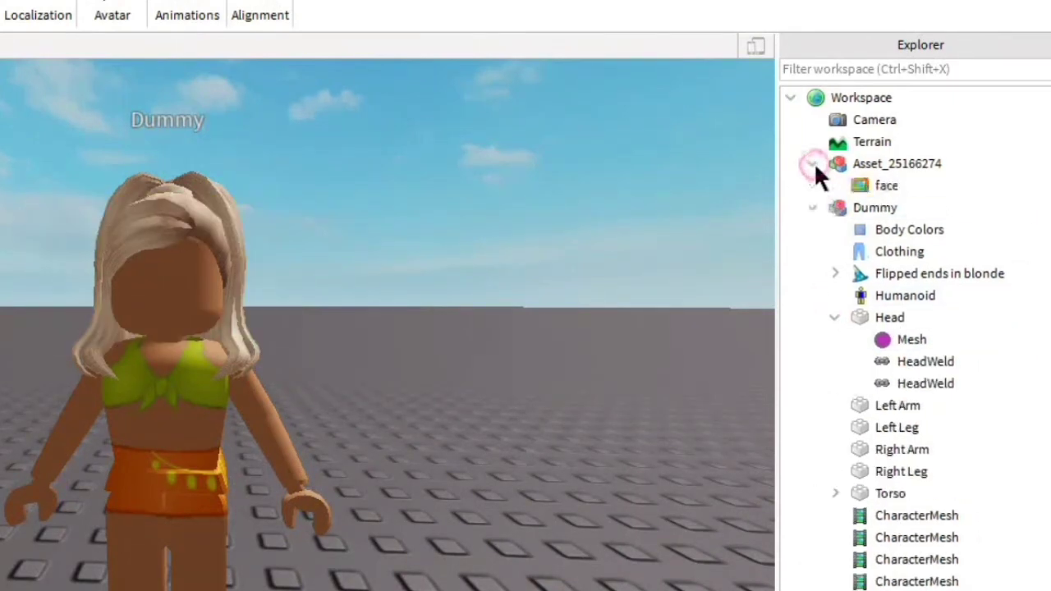
pyautogui.moveTo(882, 186); pyautogui.dragTo(894, 317)
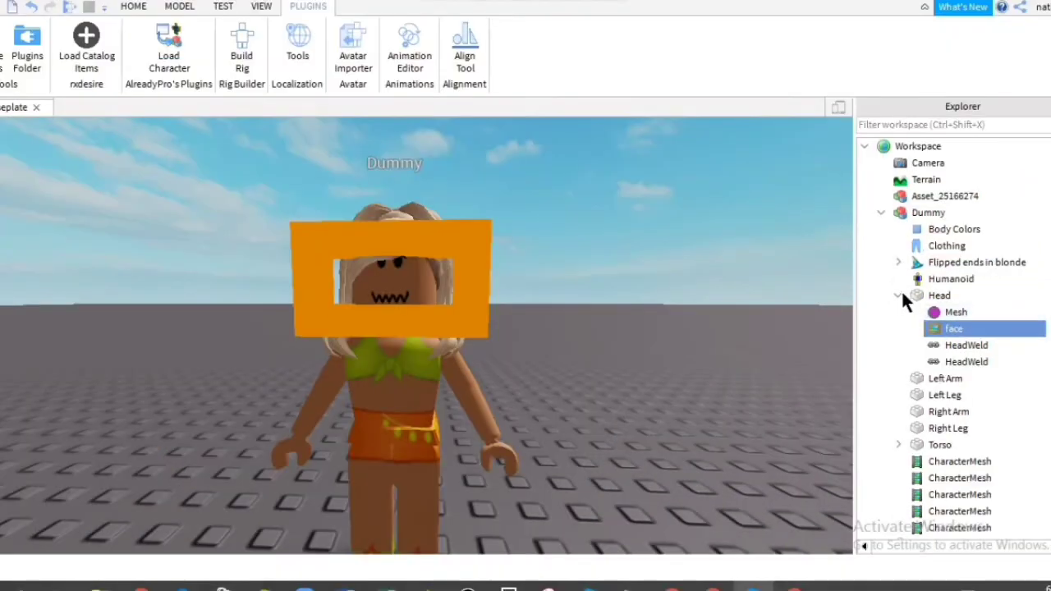
pyautogui.click(834, 296)
pyautogui.click(855, 167)
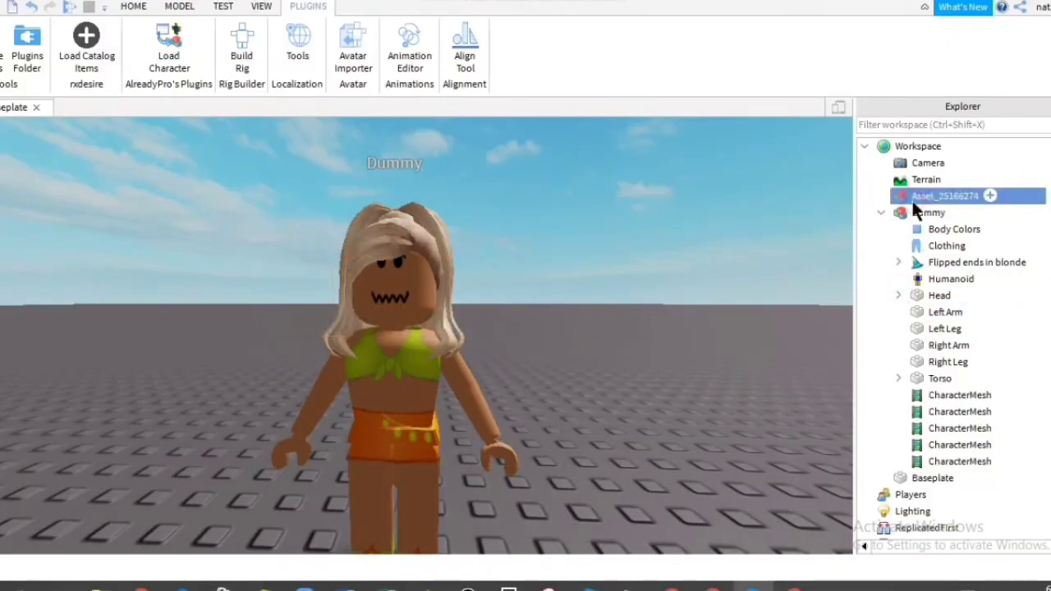
pyautogui.press('Delete')
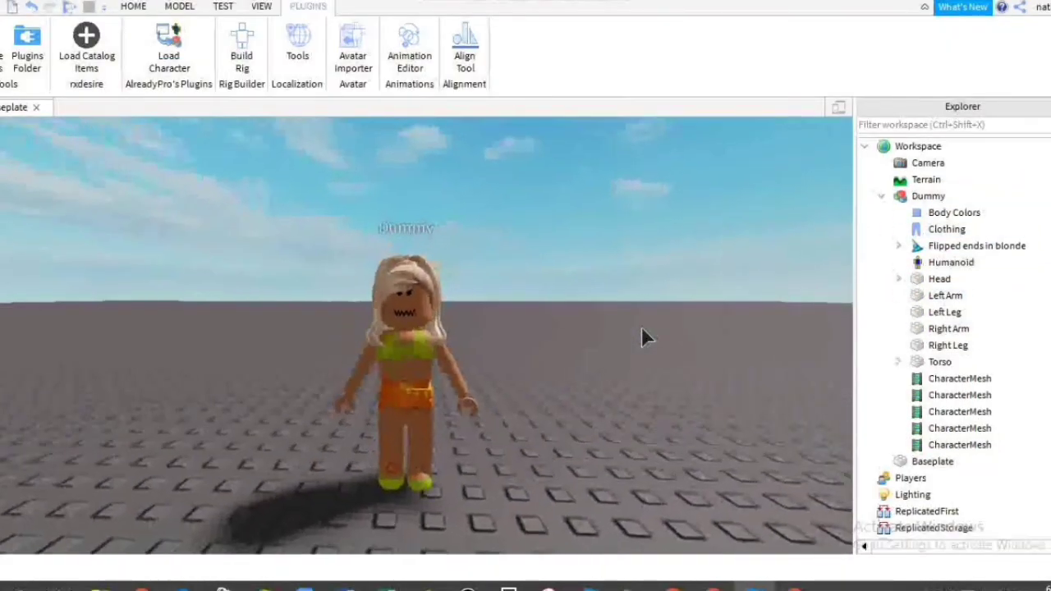
# Step: Rename the Dummy model as "custom avatar tutorial"
pyautogui.scroll(-2, 642, 327)
pyautogui.moveTo(642, 326); pyautogui.dragTo(642, 327, button='right')
pyautogui.scroll(2, 641, 327)
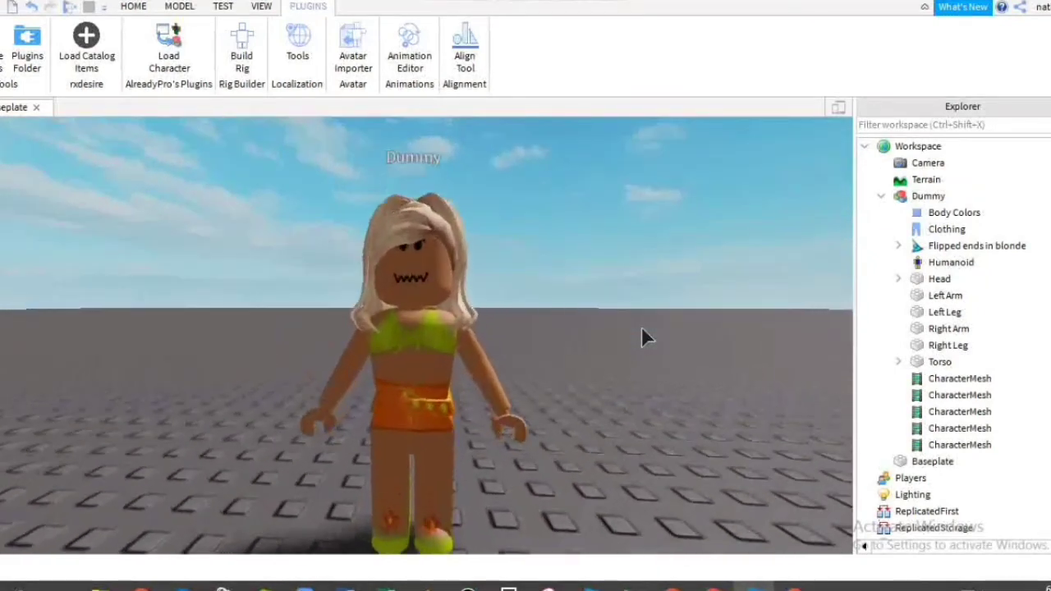
pyautogui.scroll(-1, 713, 314)
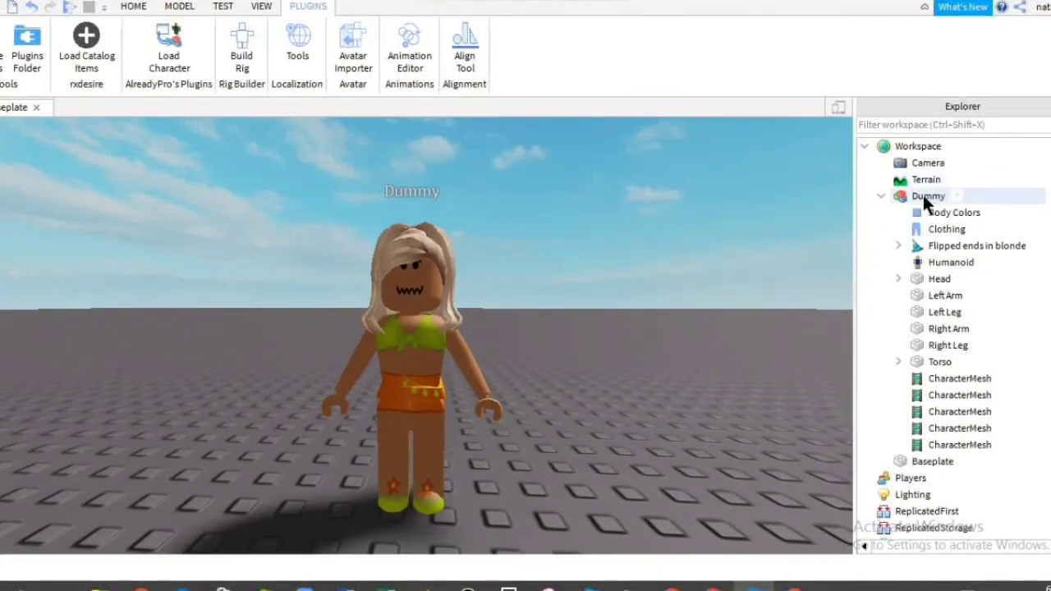
pyautogui.click(923, 195)
pyautogui.rightClick(923, 195)
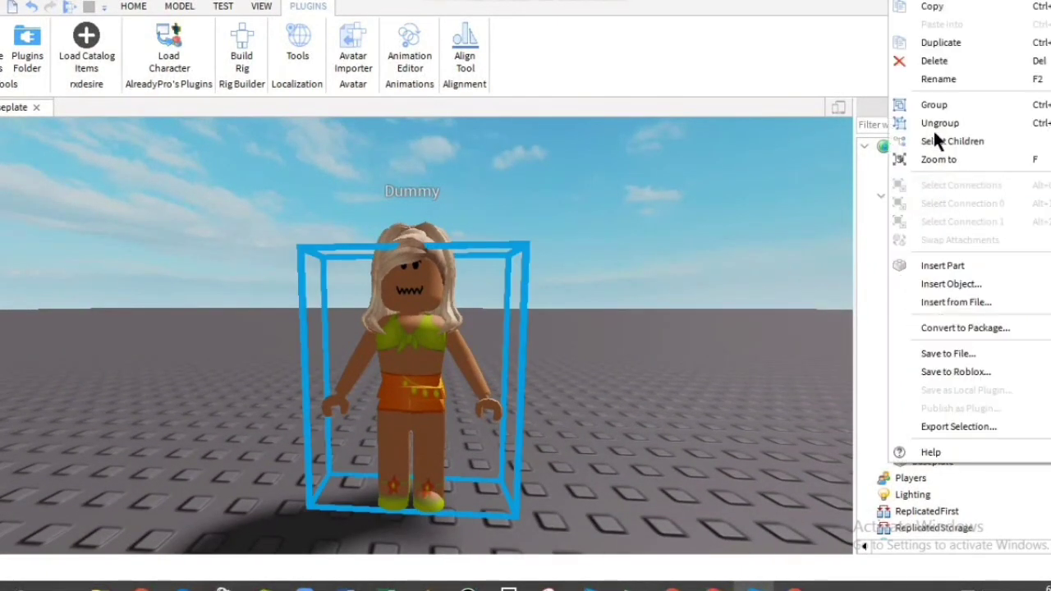
pyautogui.click(936, 79)
pyautogui.write('cus')
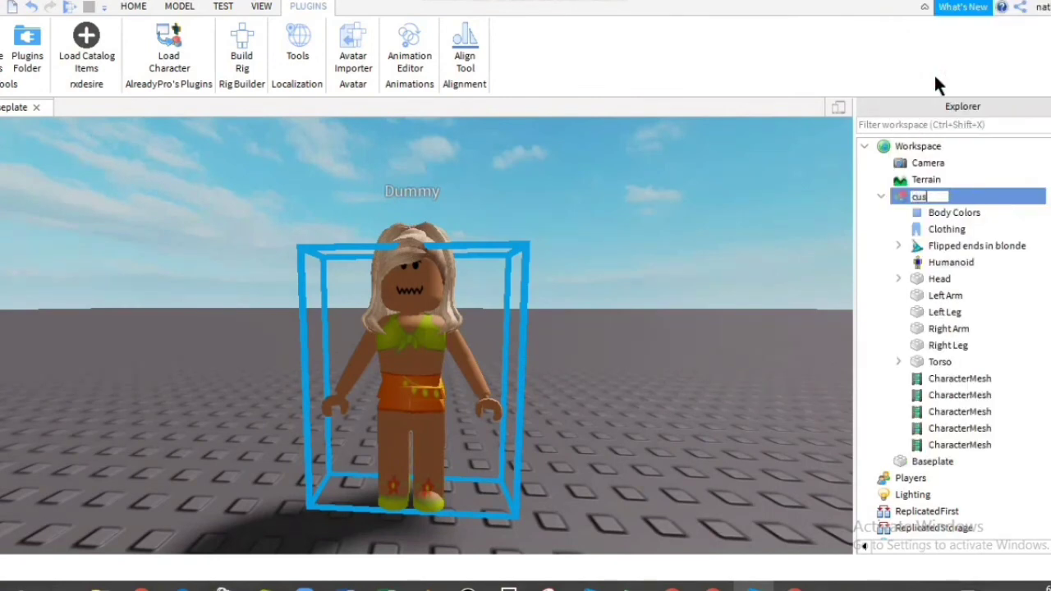
pyautogui.write('tom avatar')
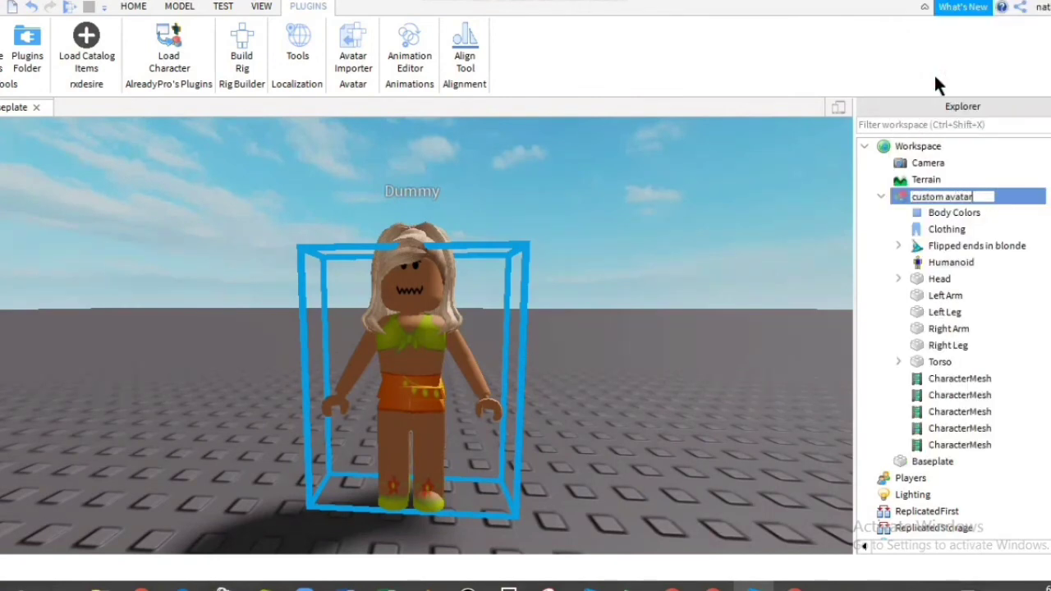
pyautogui.write(' tutorial')
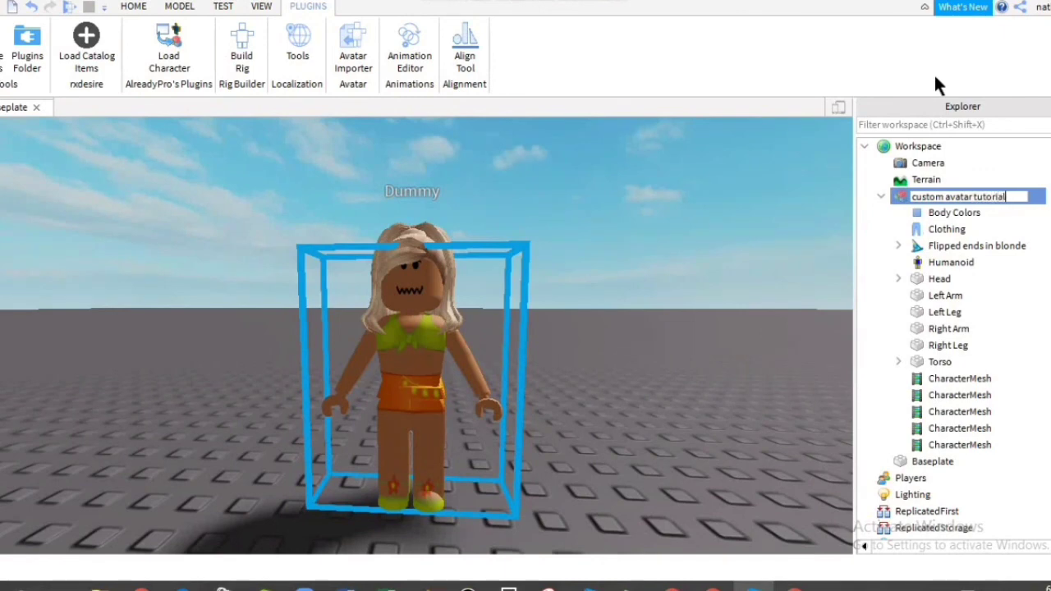
pyautogui.press('Return')
pyautogui.moveTo(715, 354); pyautogui.dragTo(715, 354, button='right')
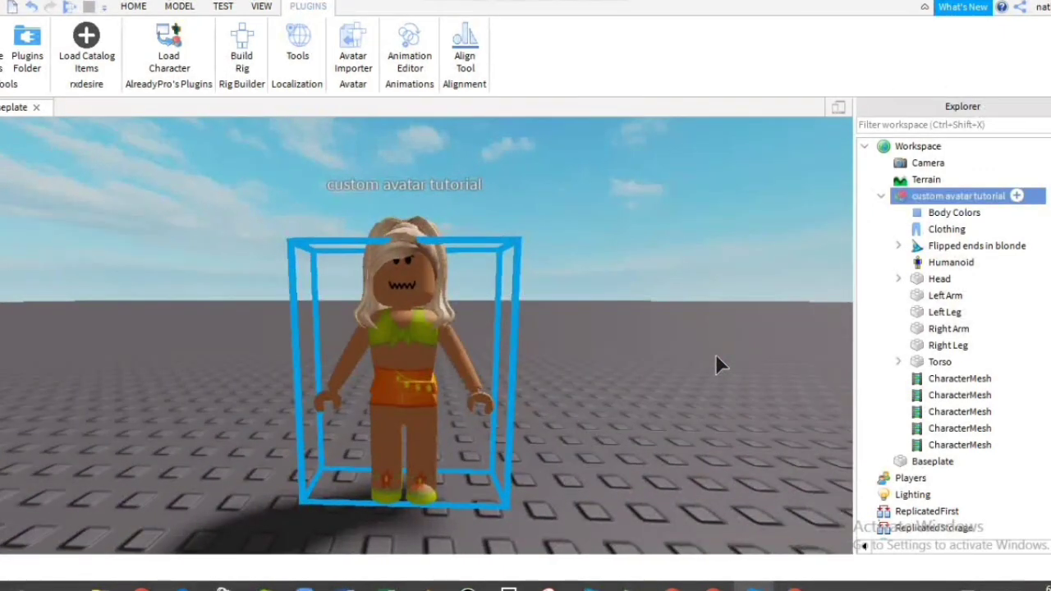